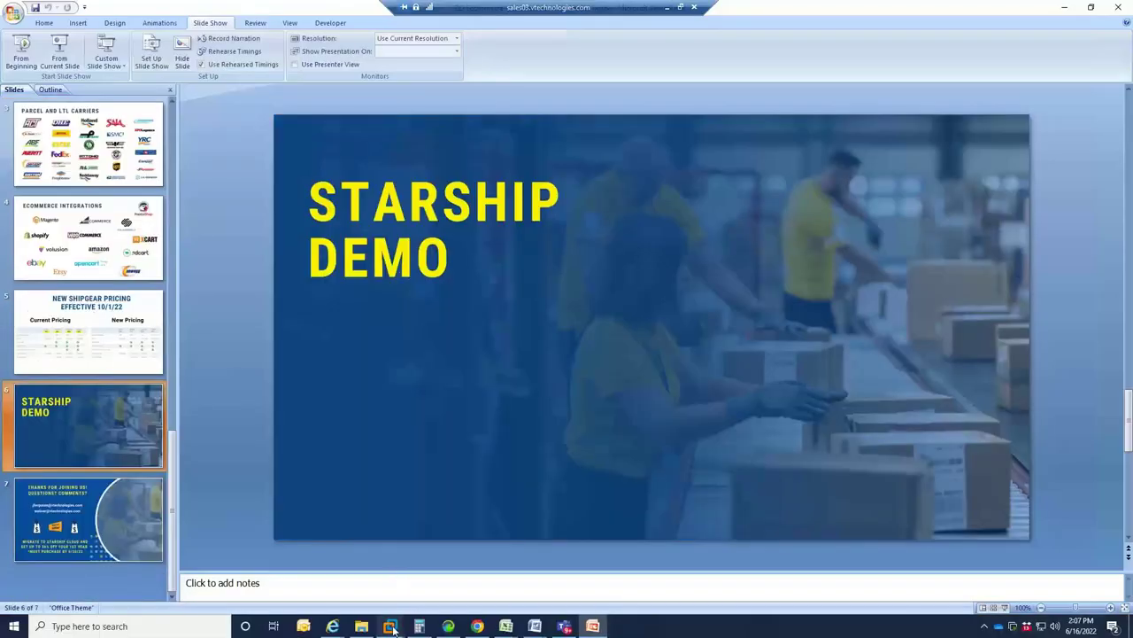
- Switch from PowerPoint to the SALESDEMOSV1 VMware demo machine running Fishbowl
mouse_move(392, 627)
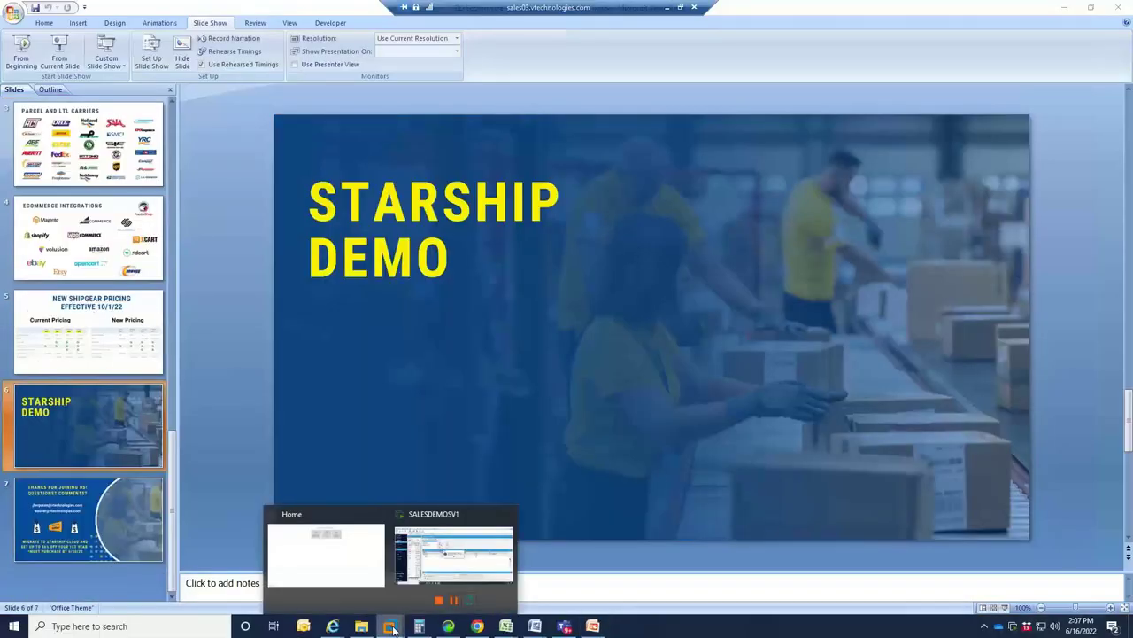
click(425, 571)
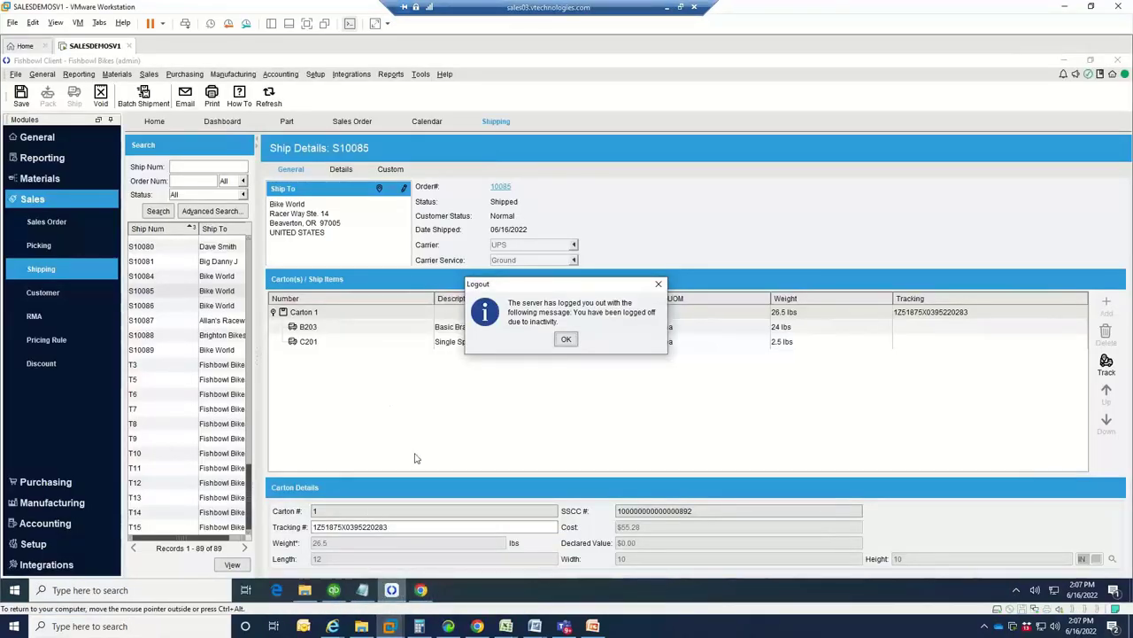
- Dismiss the Fishbowl inactivity logout notice and bring up StarShip in Chrome
click(566, 339)
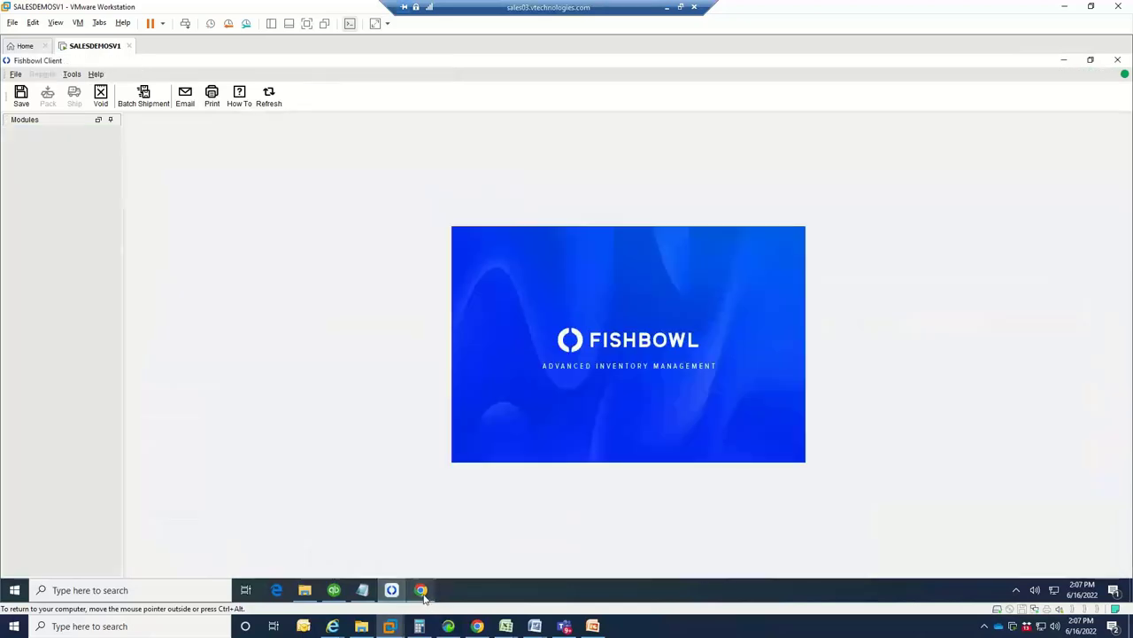
click(421, 590)
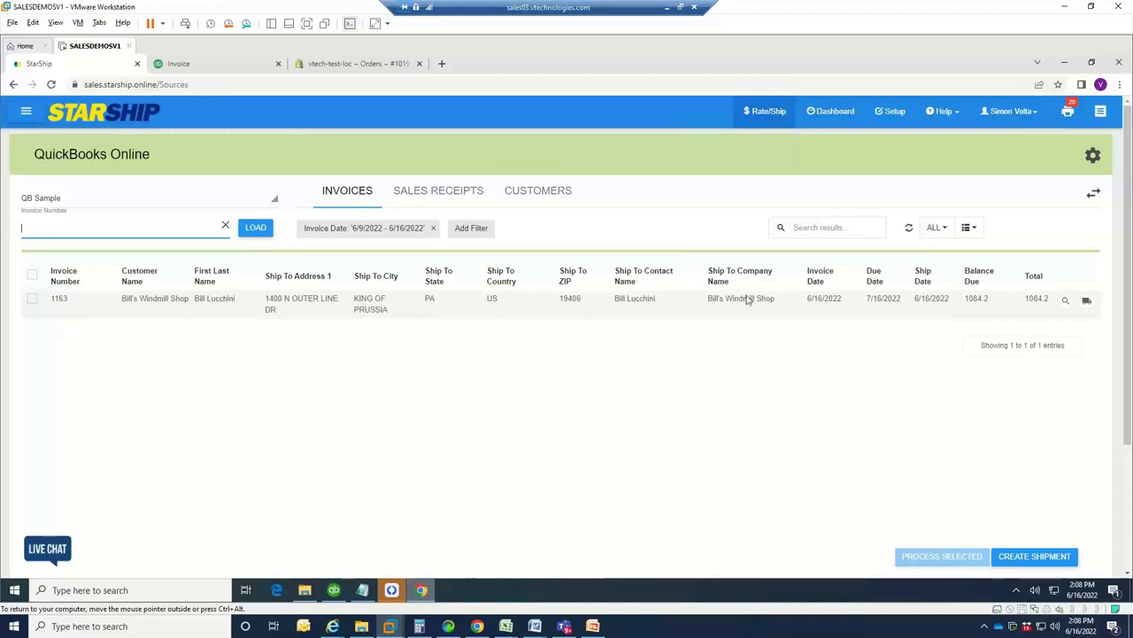
- Reload the QuickBooks Online invoice list in StarShip Cloud to get invoice 1163
click(1085, 302)
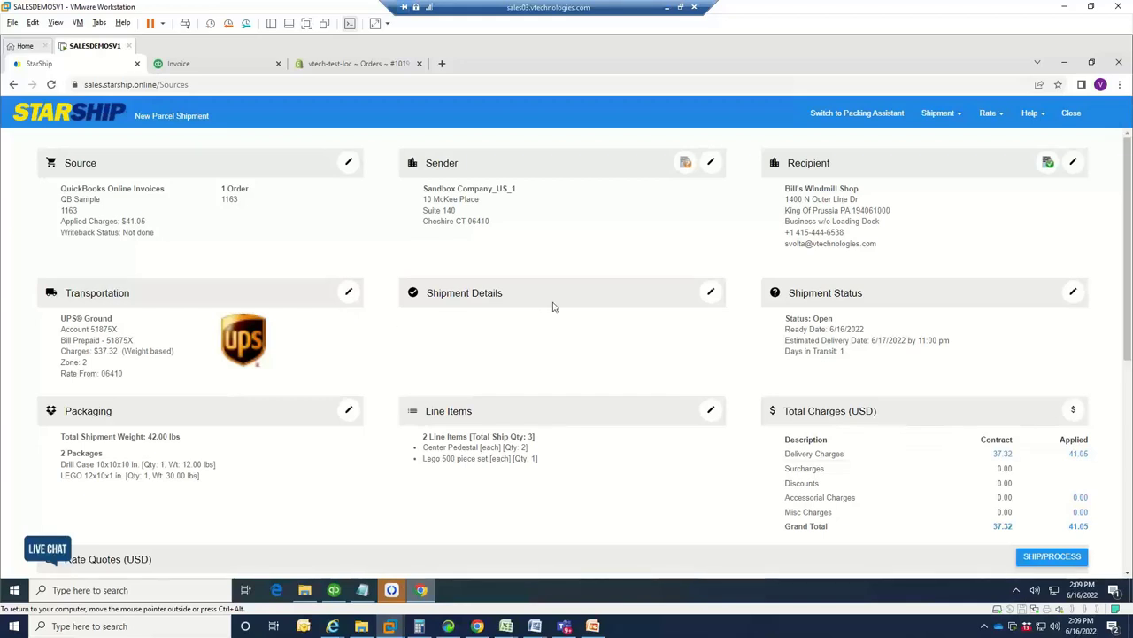
click(710, 292)
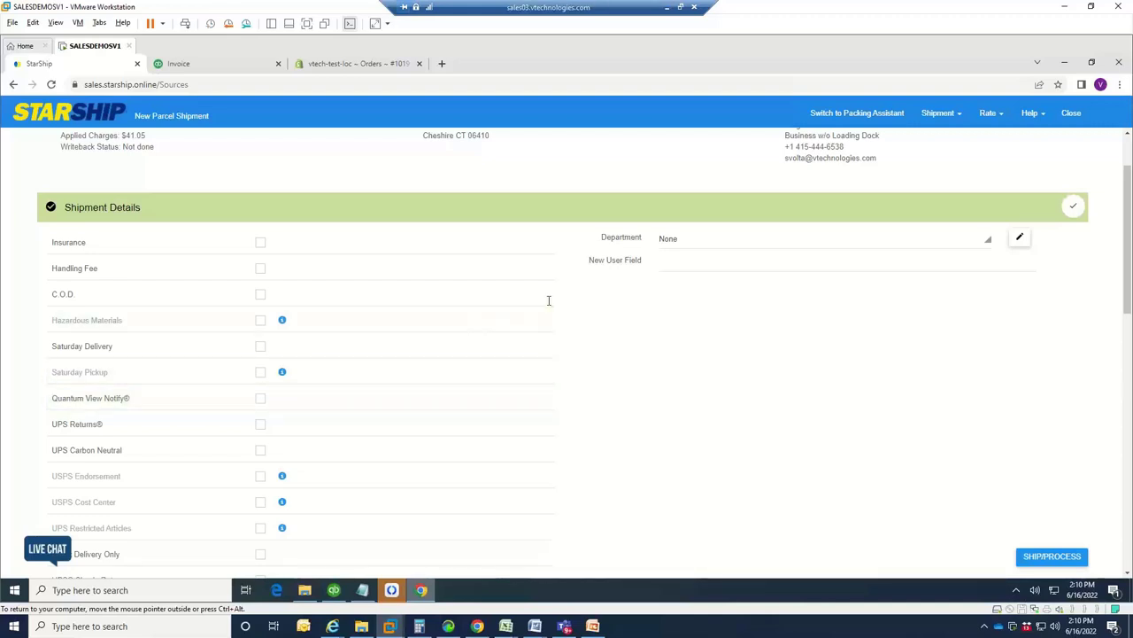
click(1073, 208)
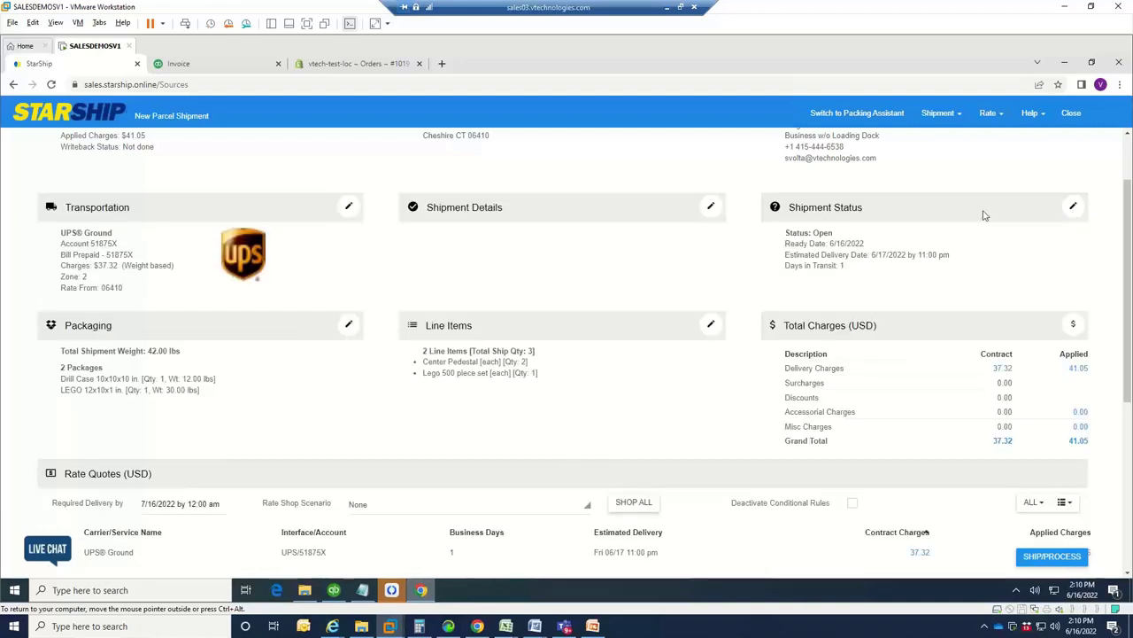
click(349, 326)
click(43, 314)
click(44, 363)
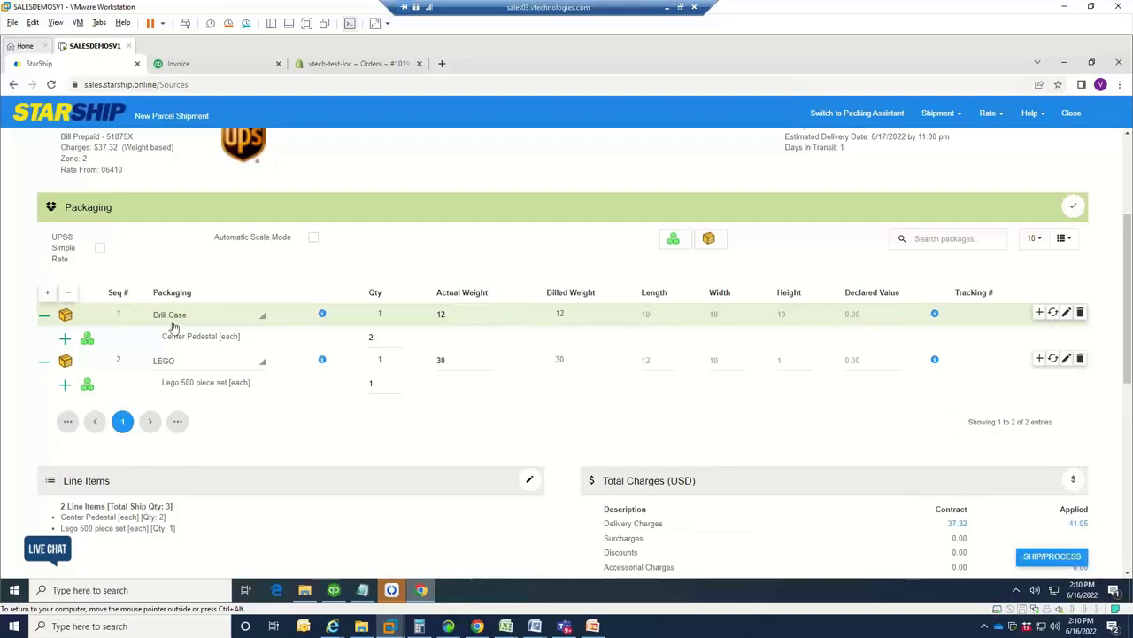
click(174, 321)
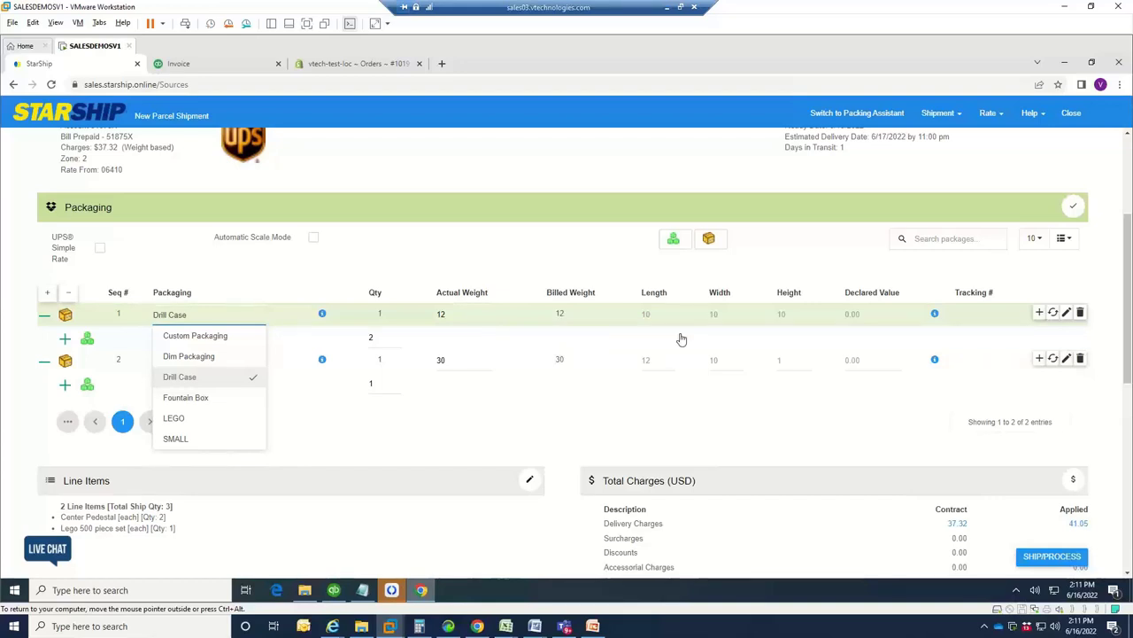
click(1073, 205)
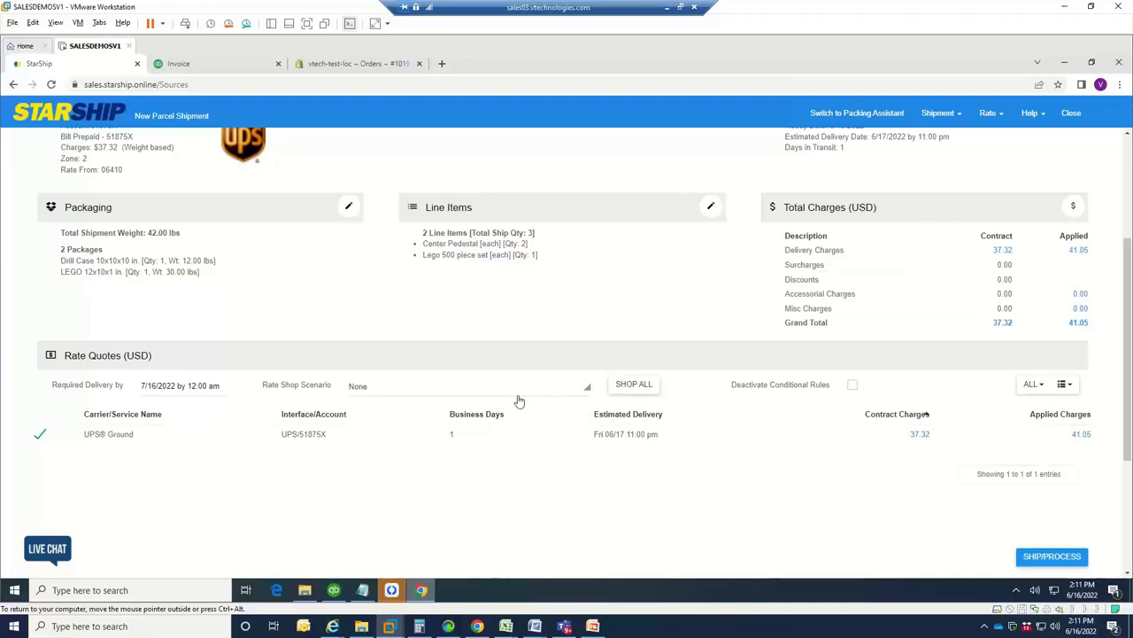
- Shop all carriers and review the FedEx, UPS and USPS quotes starting at $35.75
click(631, 386)
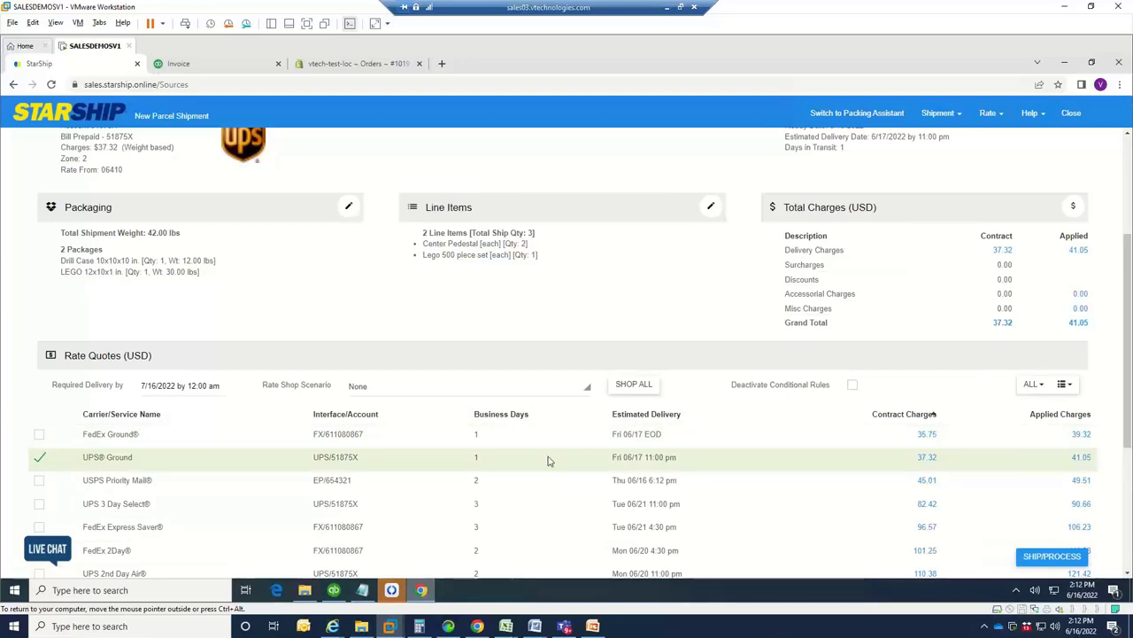
scroll(532, 457, down, 1)
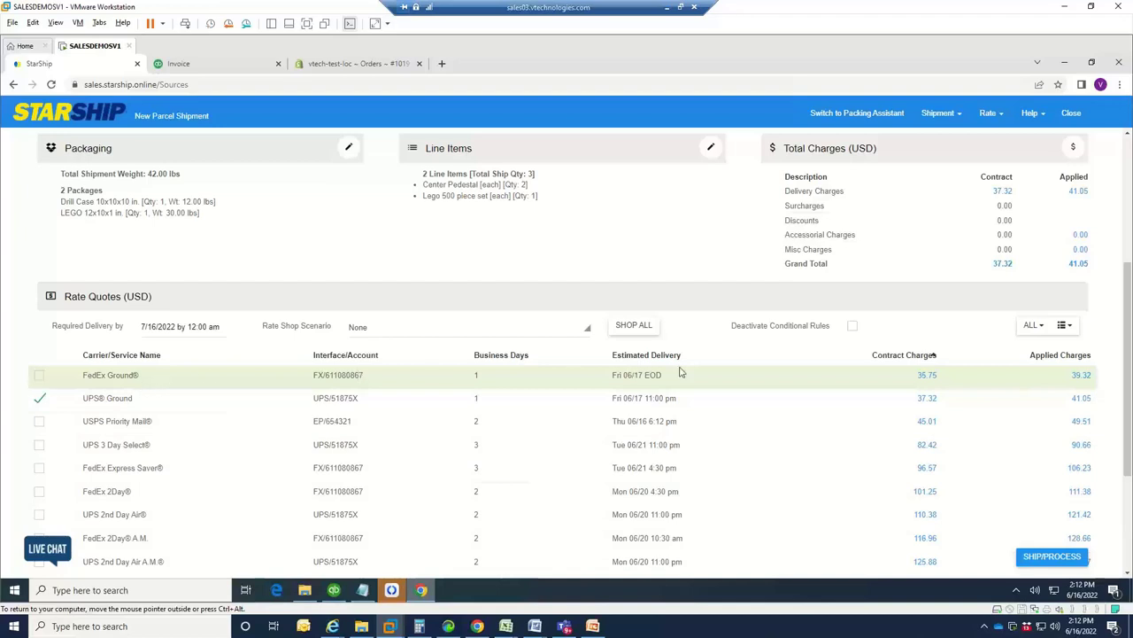
- Ship invoice 1163 via UPS Ground so its labels print
click(1049, 556)
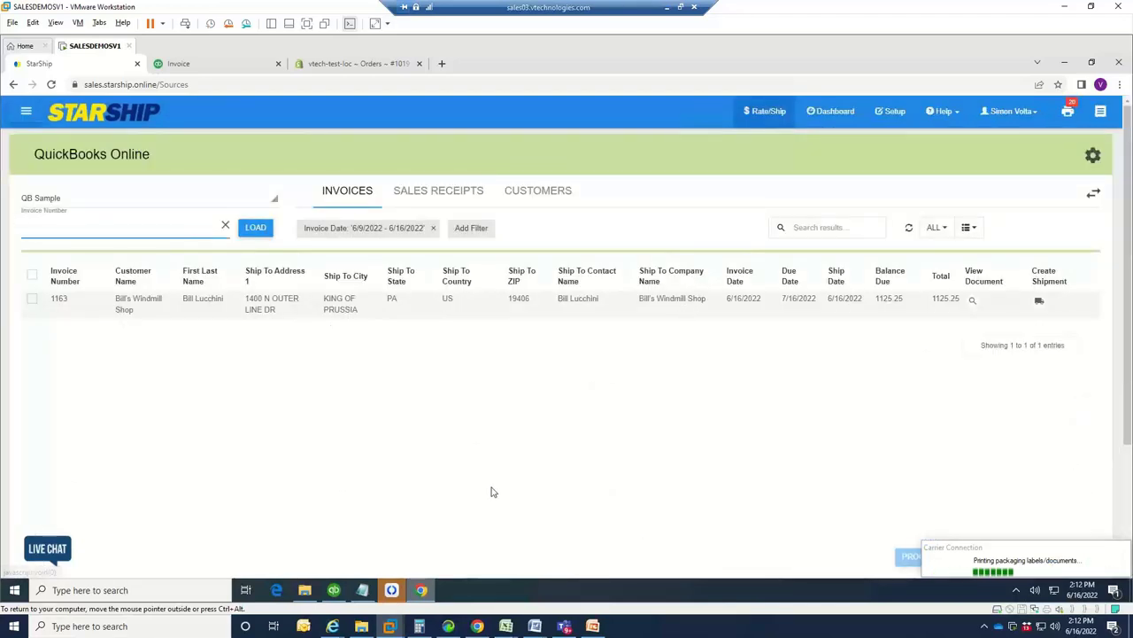
- Glance at the QuickBooks Desktop sales order, then view the UPS Ground label and packing list preview
click(334, 590)
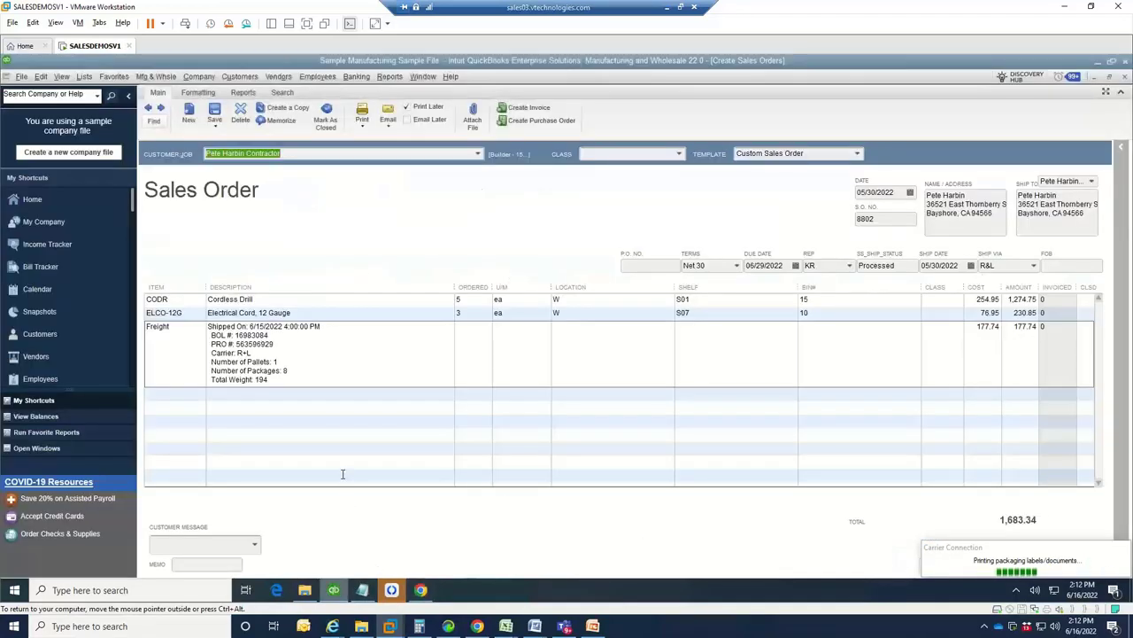
click(421, 589)
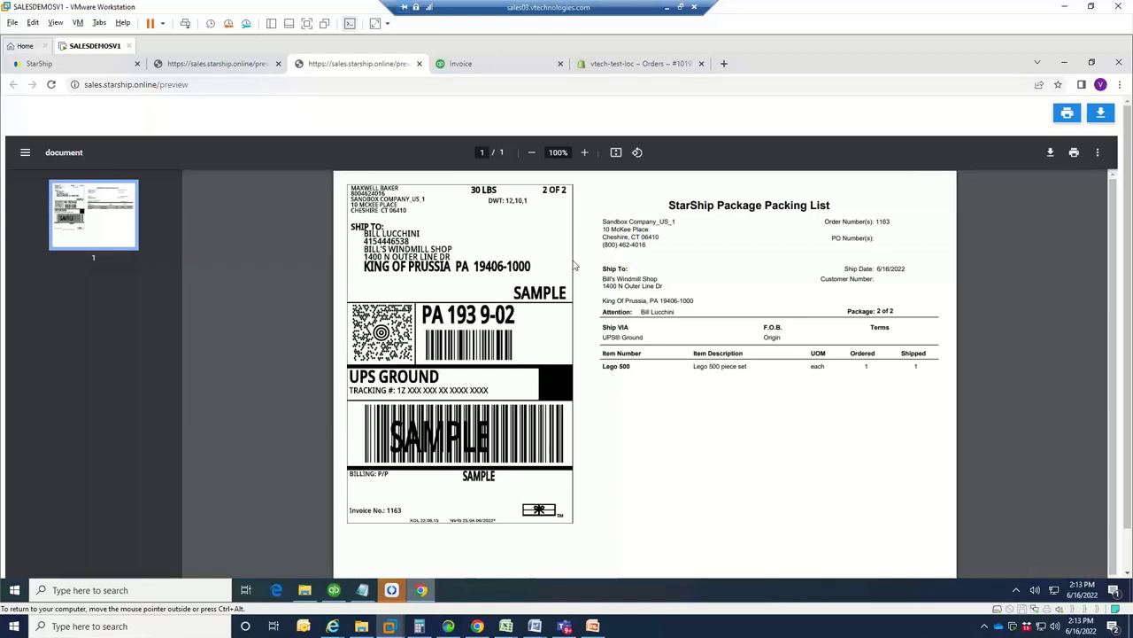
- Switch to the QuickBooks Online Invoice #1163 tab showing UPS Ground as ship-via
click(464, 63)
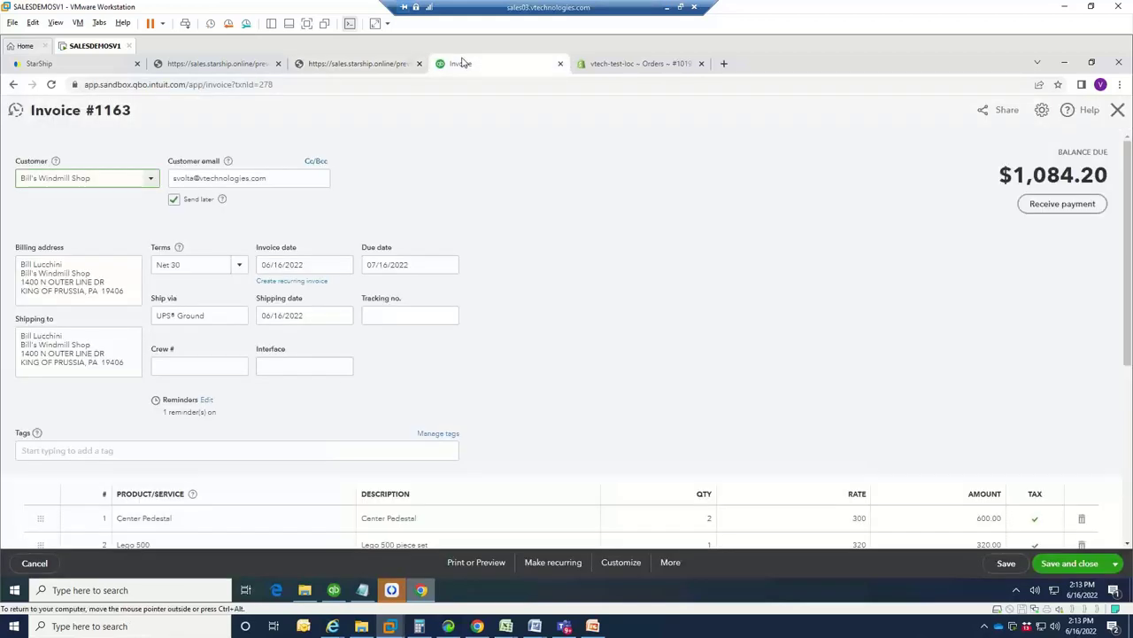
- Reload invoice #1163 and check its $205.25 shipping, $1,125.25 total and both tracking numbers
right_click(449, 223)
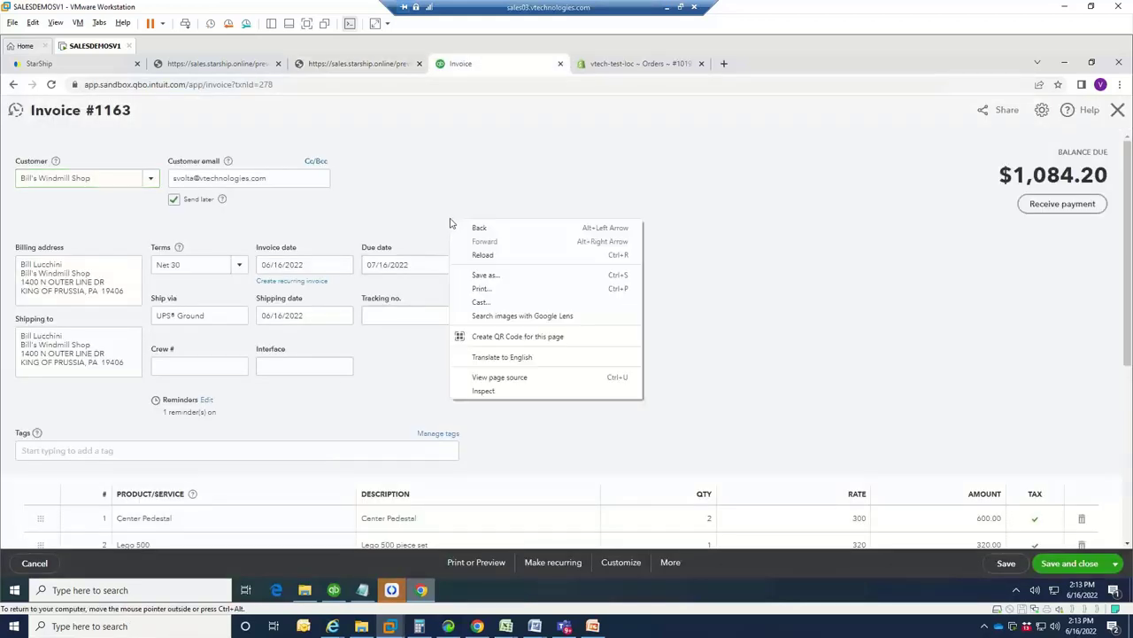
click(485, 259)
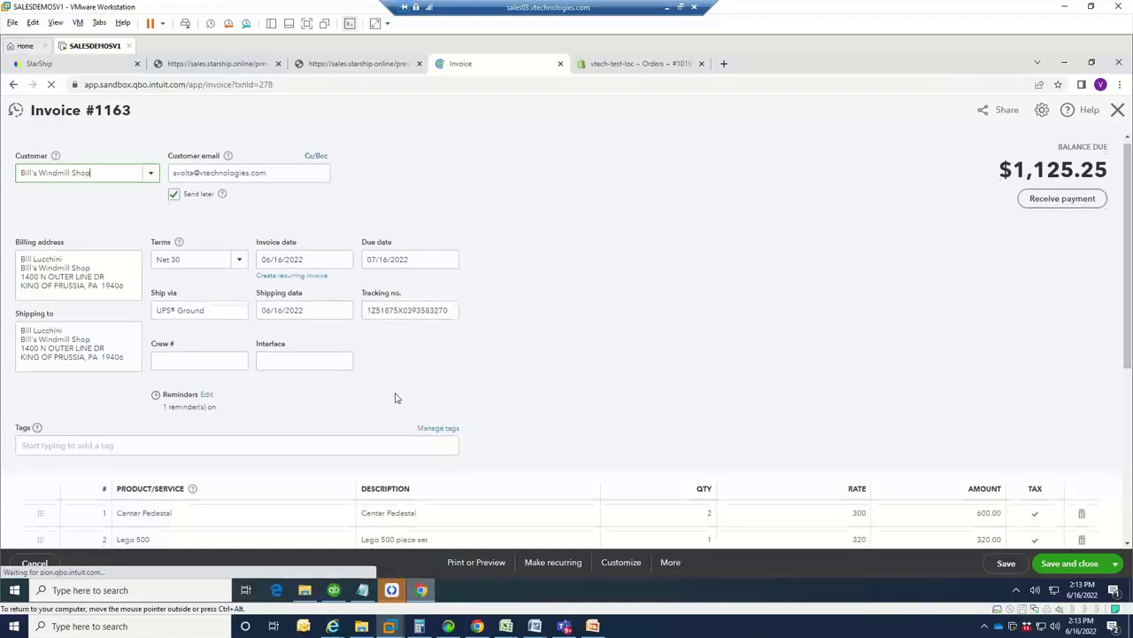
scroll(395, 396, down, 2)
scroll(270, 457, down, 1)
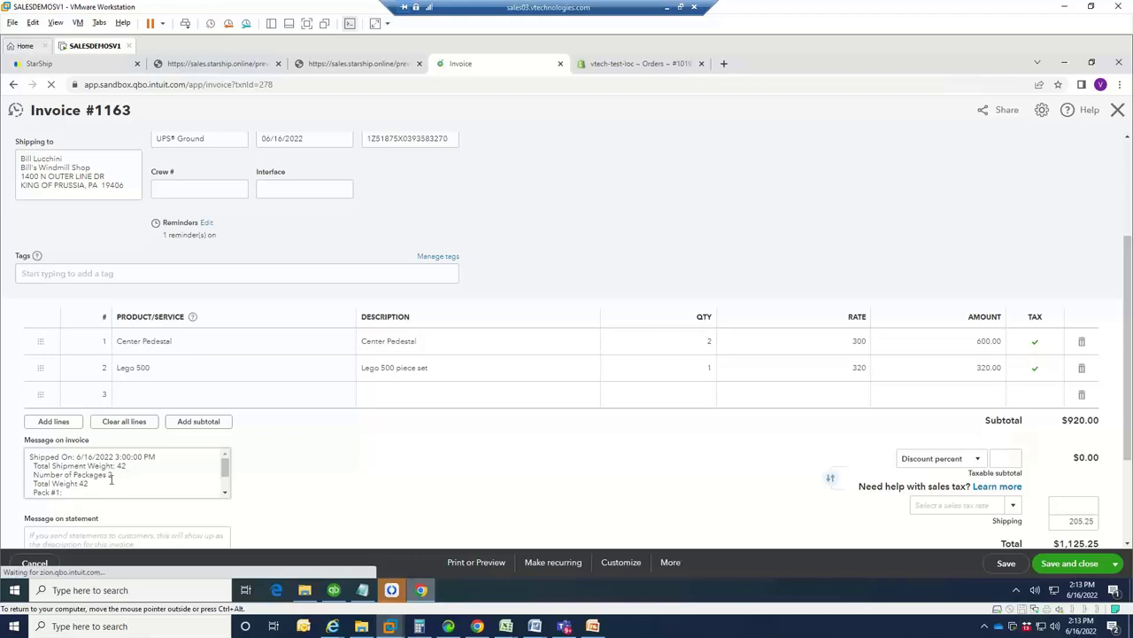
scroll(111, 471, down, 1)
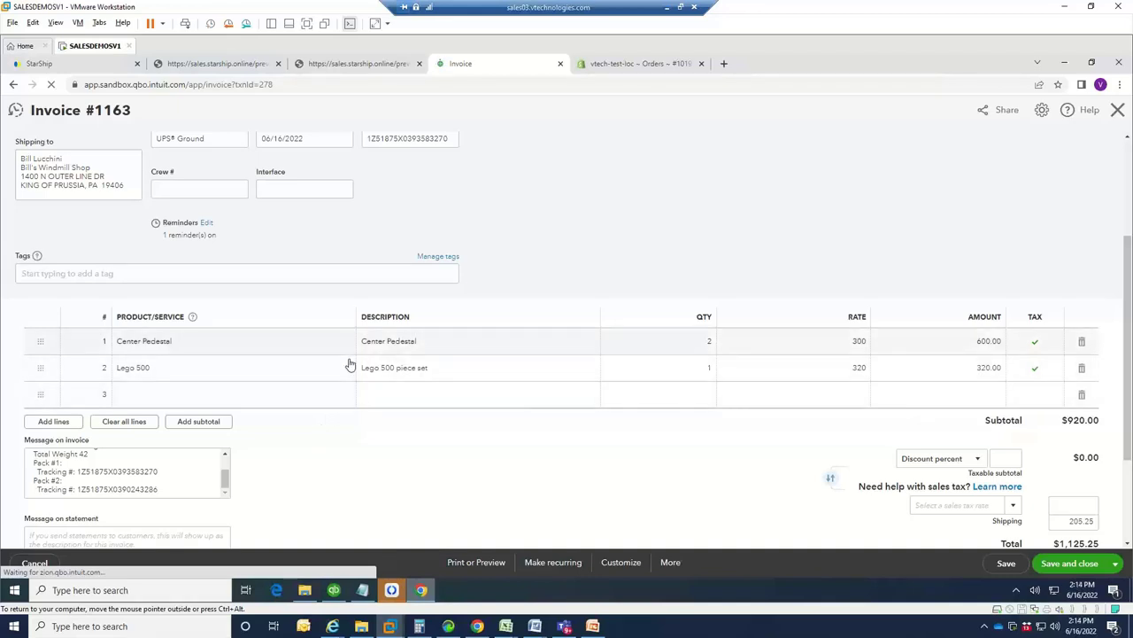
- Open StarShip's Shopify eCommerce orders and create a shipment for order 1019
click(92, 64)
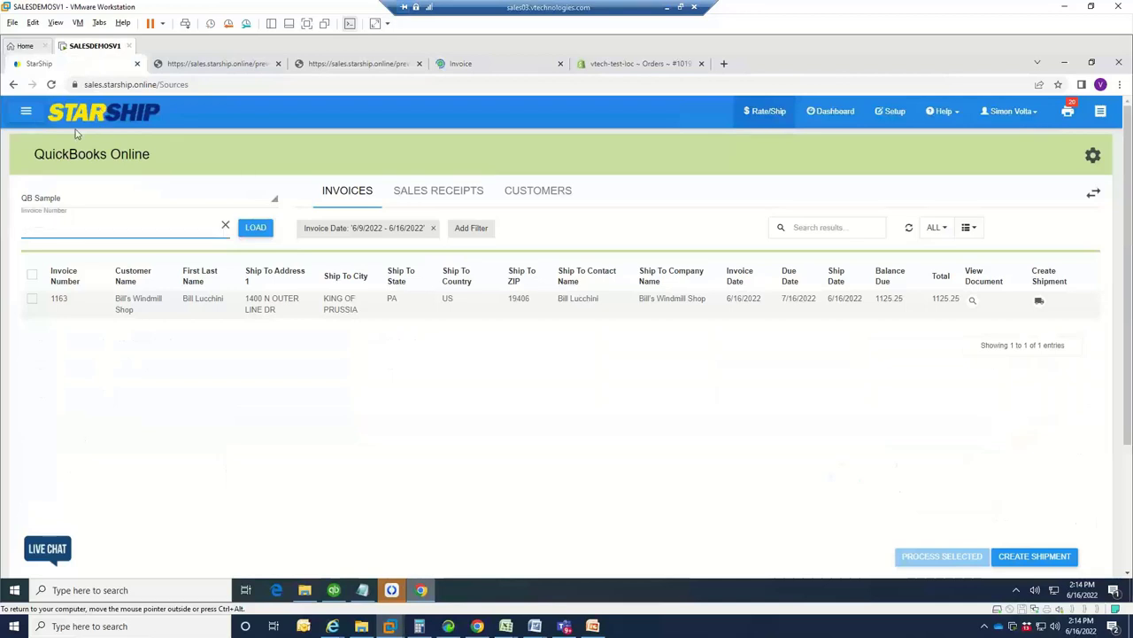
click(27, 113)
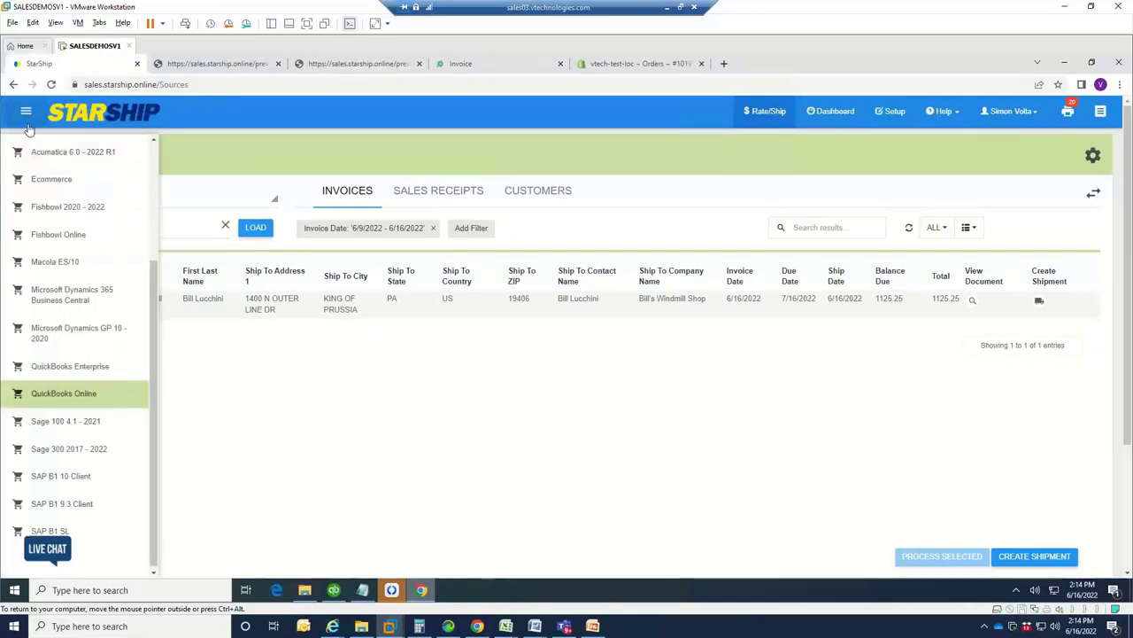
click(49, 179)
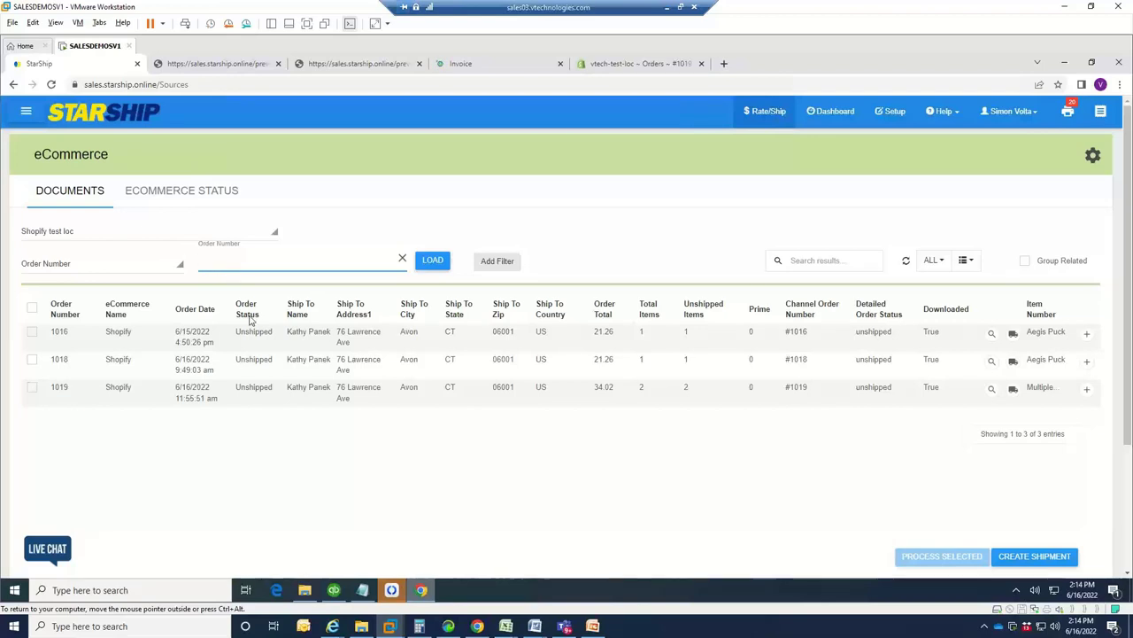
click(1015, 395)
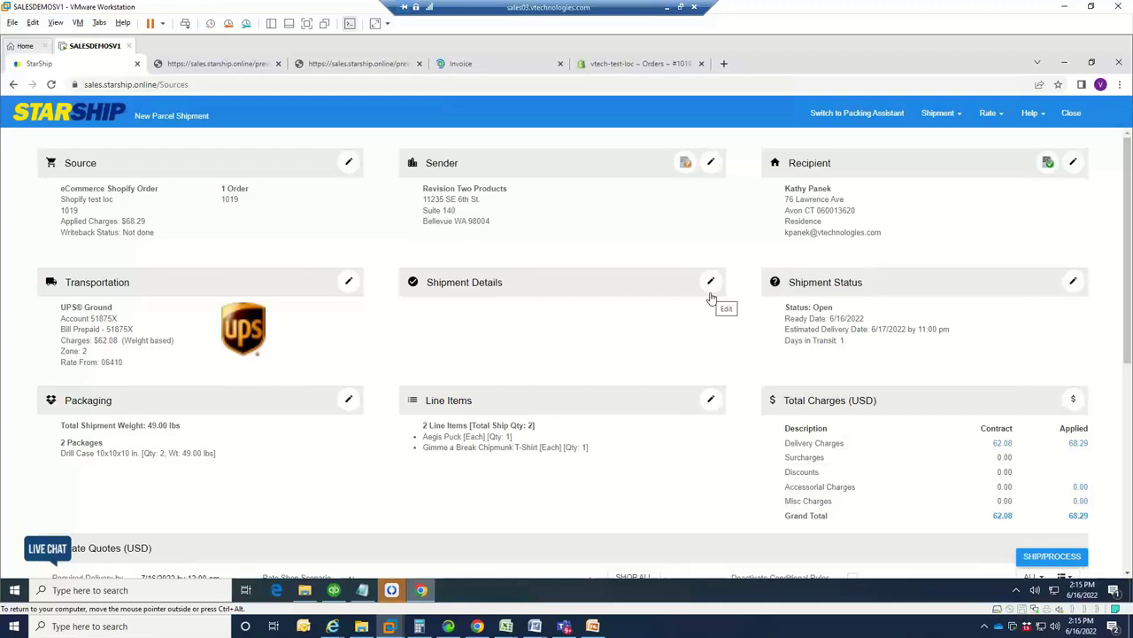
- Confirm the Aegis Puck and Chipmunk T-Shirt each fill a Drill Case package, then save packaging
click(347, 401)
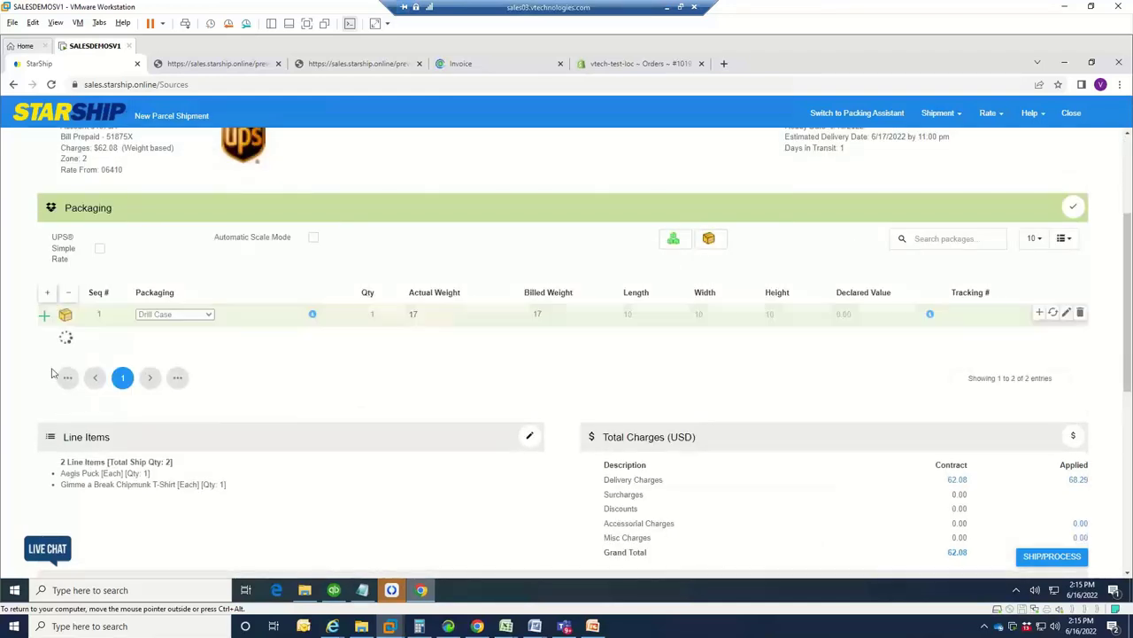
click(44, 315)
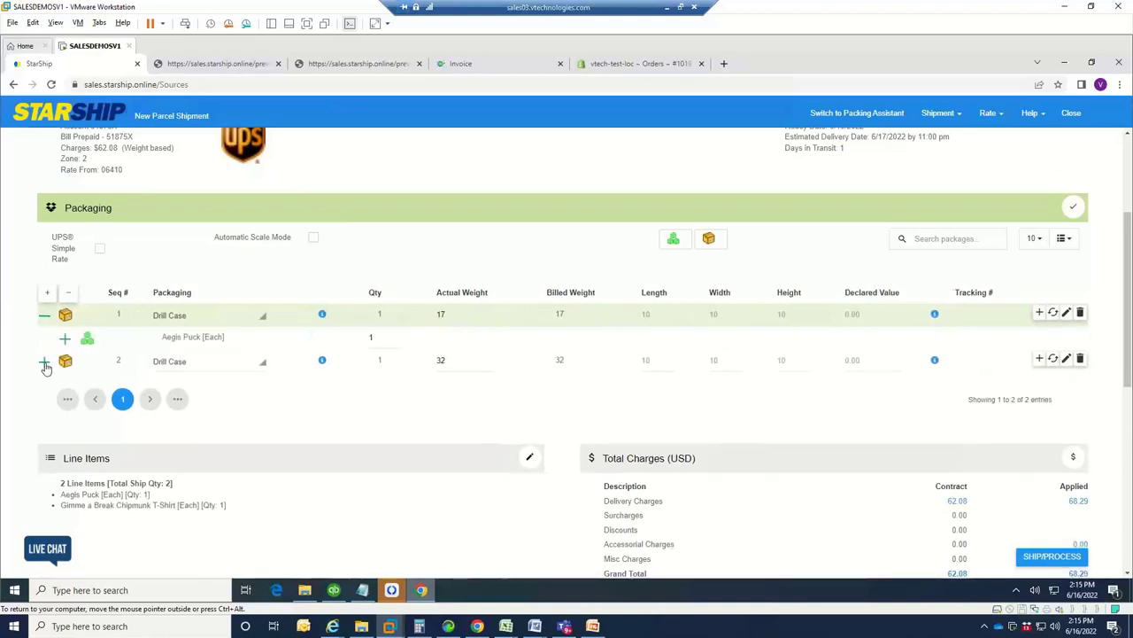
click(44, 361)
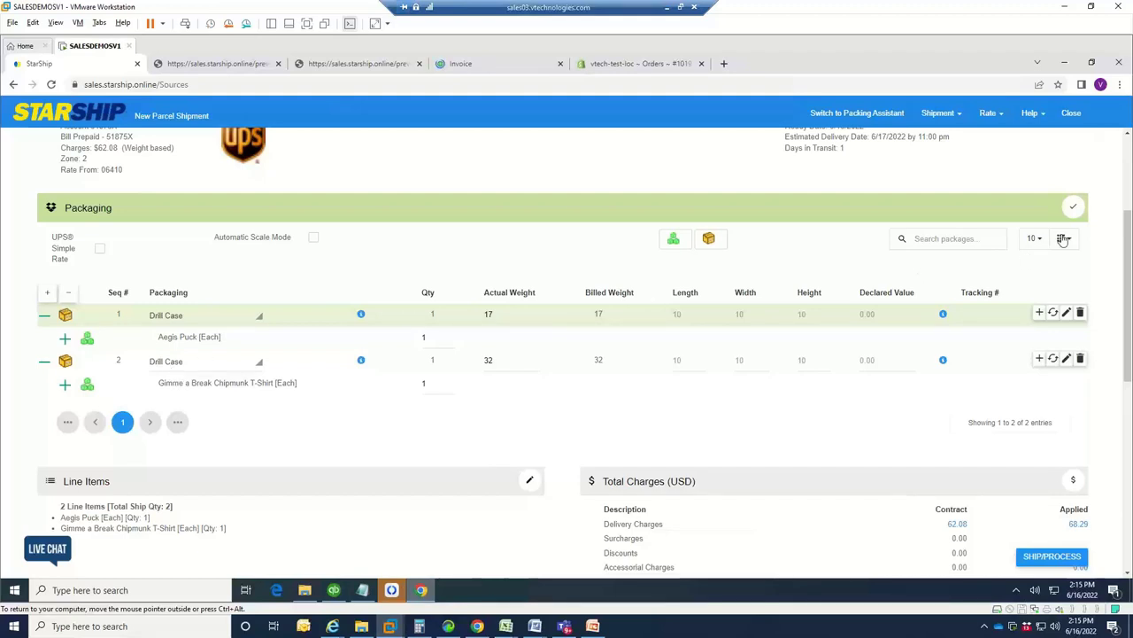
click(1073, 209)
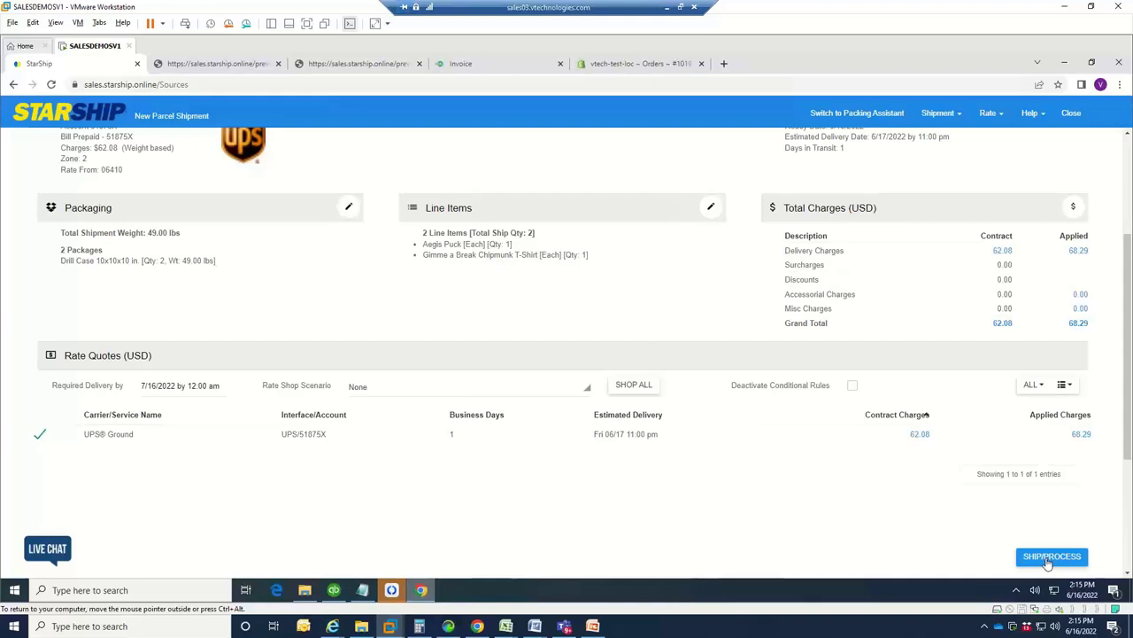
- Ship order 1019 and preview the UPS Ground labels and packing lists for packages 1 and 2
click(1050, 561)
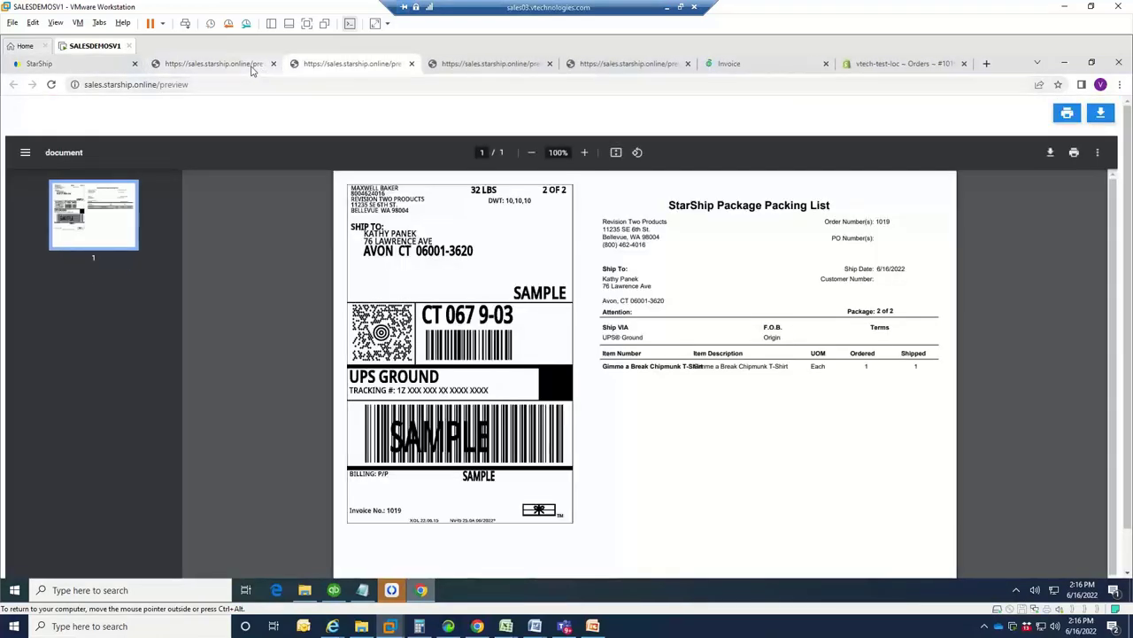
click(212, 64)
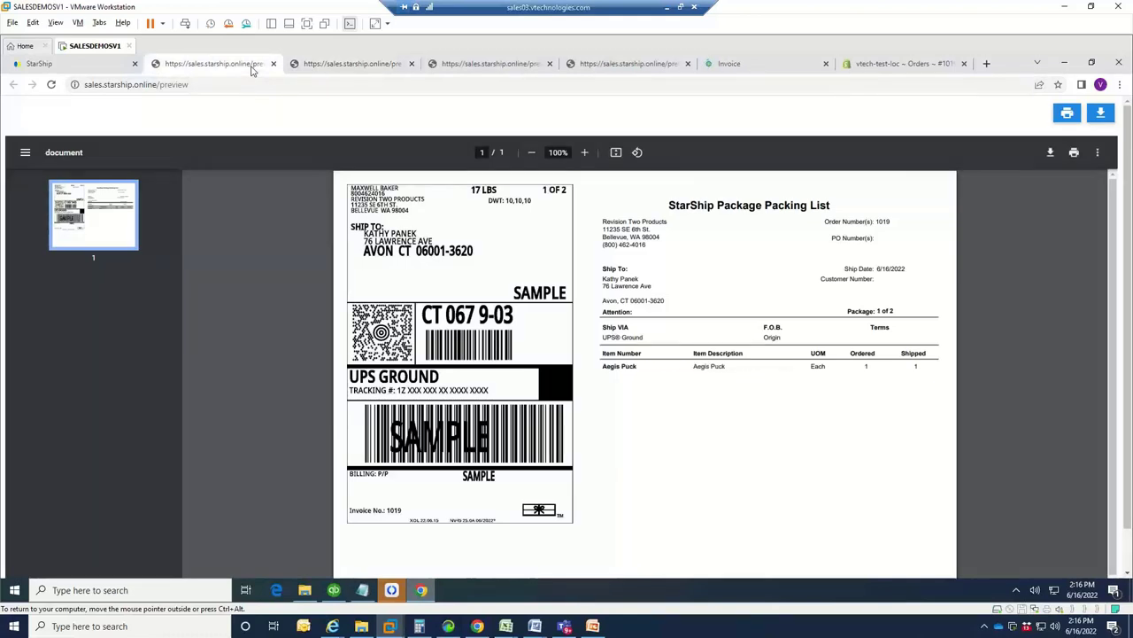
click(332, 68)
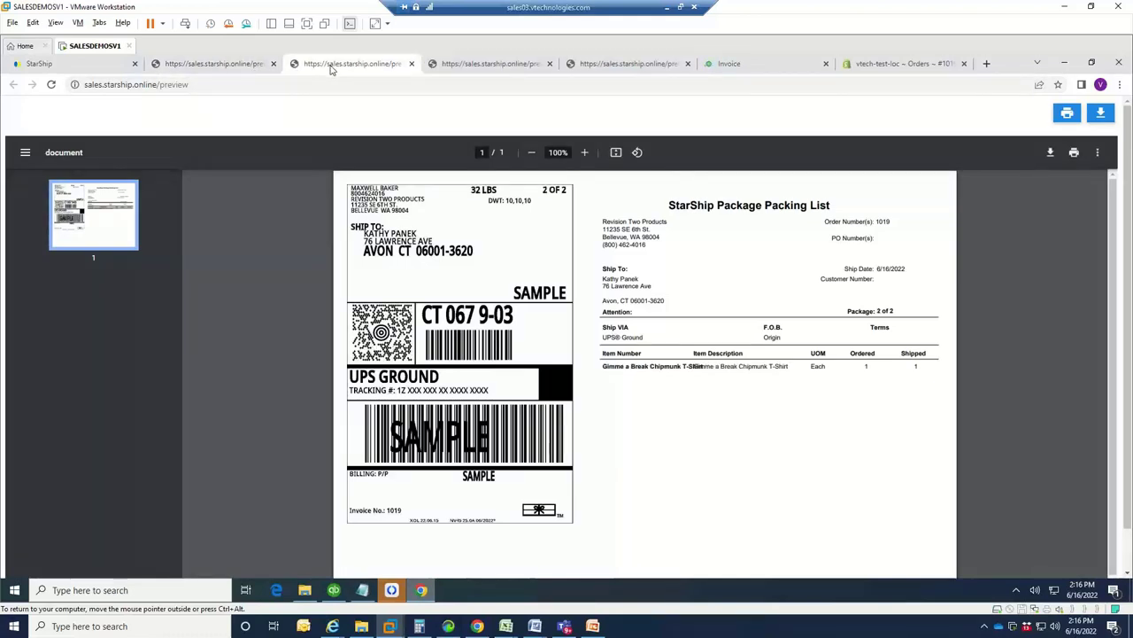
- Open Shopify order #1019 to confirm its fulfillment, two UPS tracking links and shipment notes
click(884, 64)
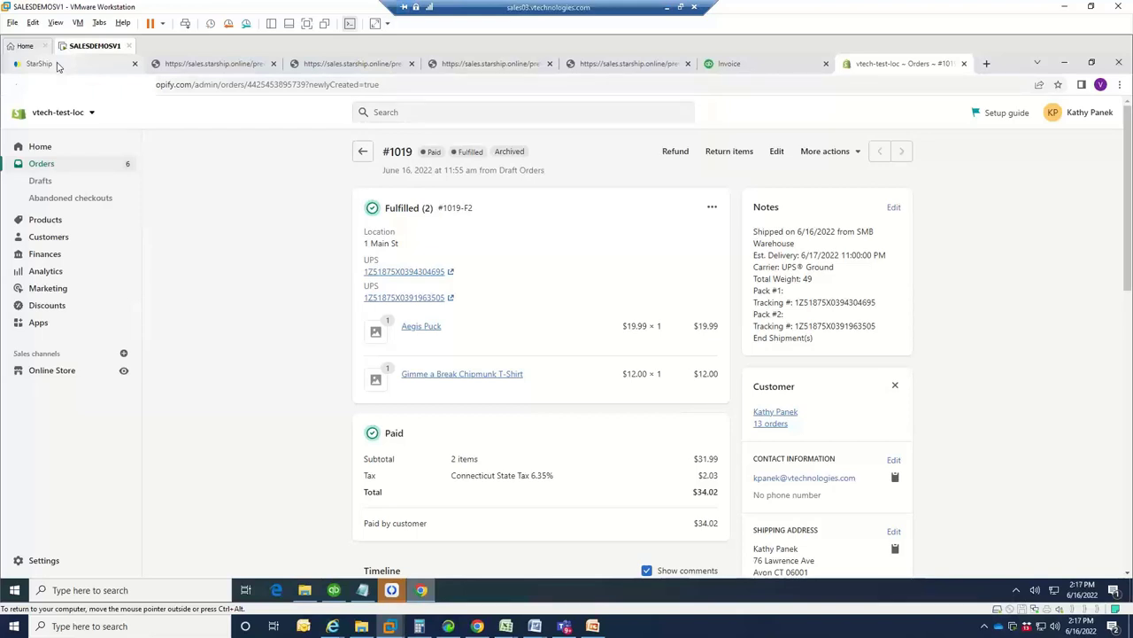
- Return to StarShip and open the Dashboard with its customer map, 426 packages and 31 shipments
click(65, 72)
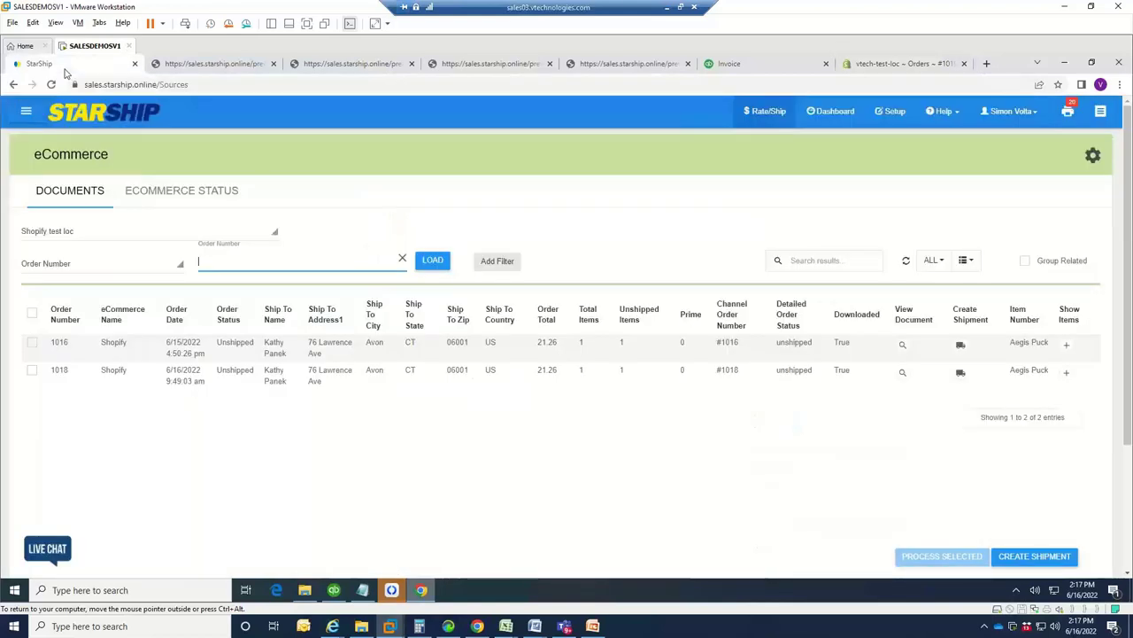
click(835, 114)
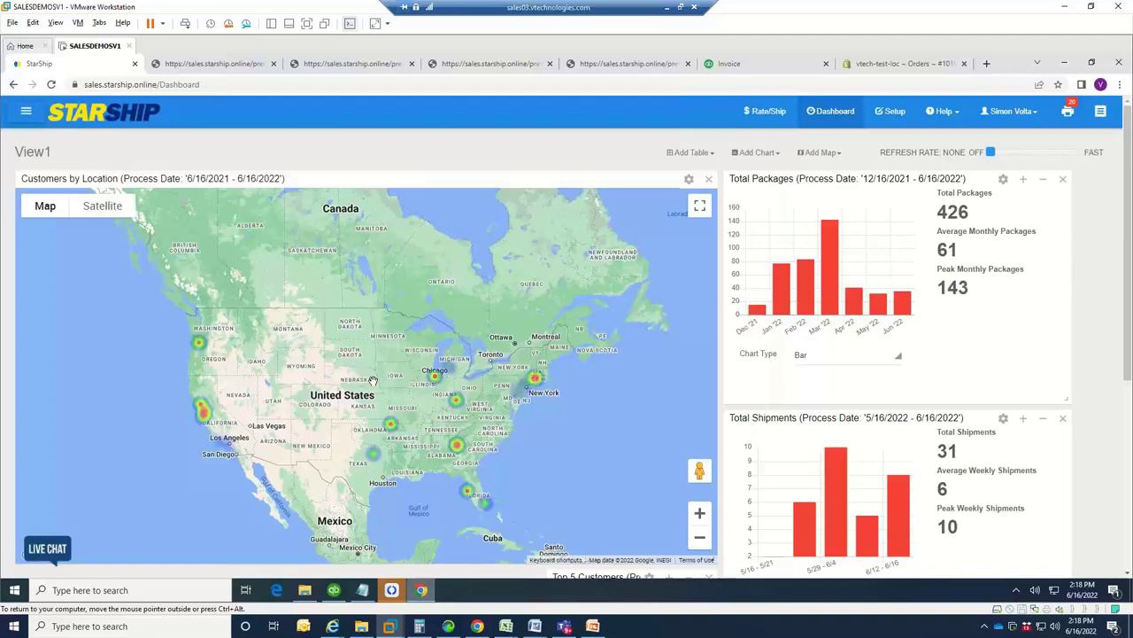
- Toggle the customer map's filters and browse the add-chart list without adding a chart
click(689, 181)
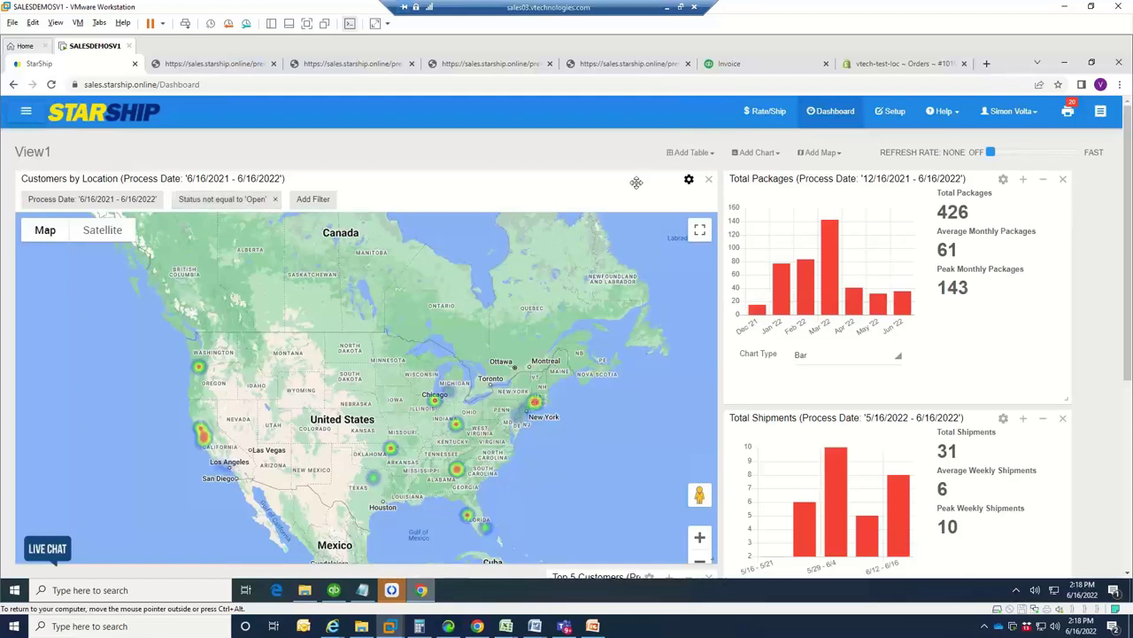
click(690, 184)
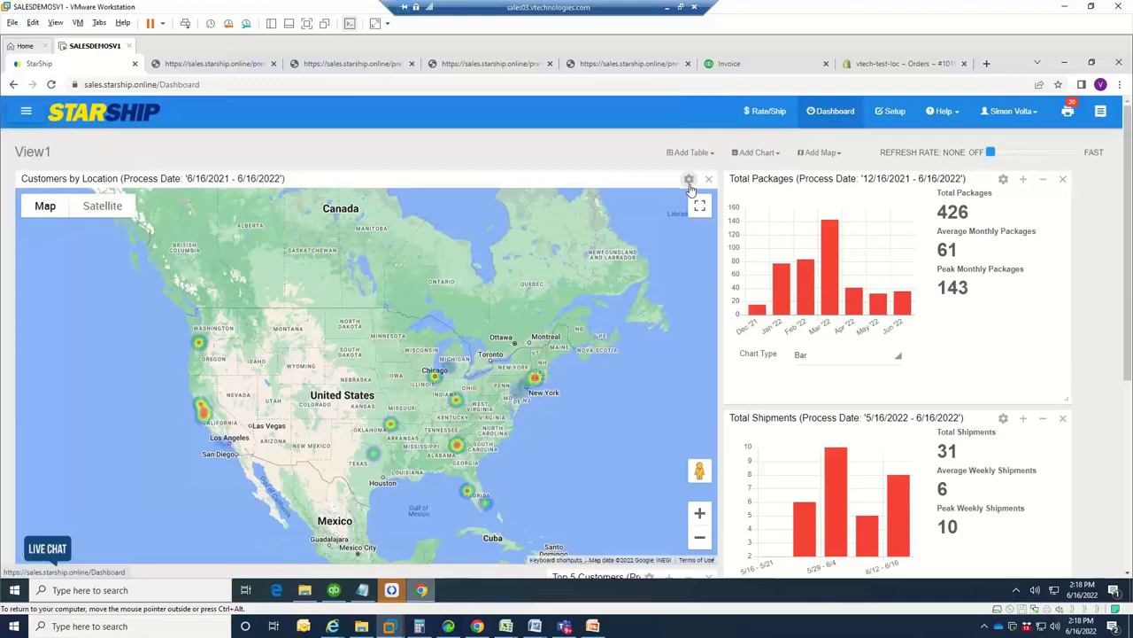
click(748, 159)
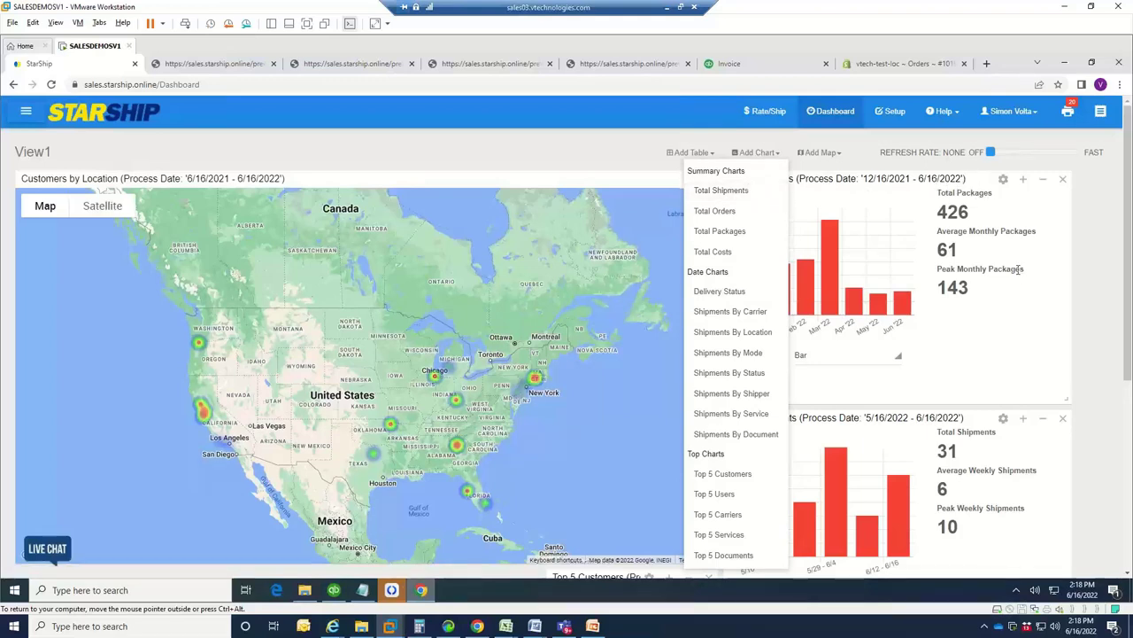
click(1021, 323)
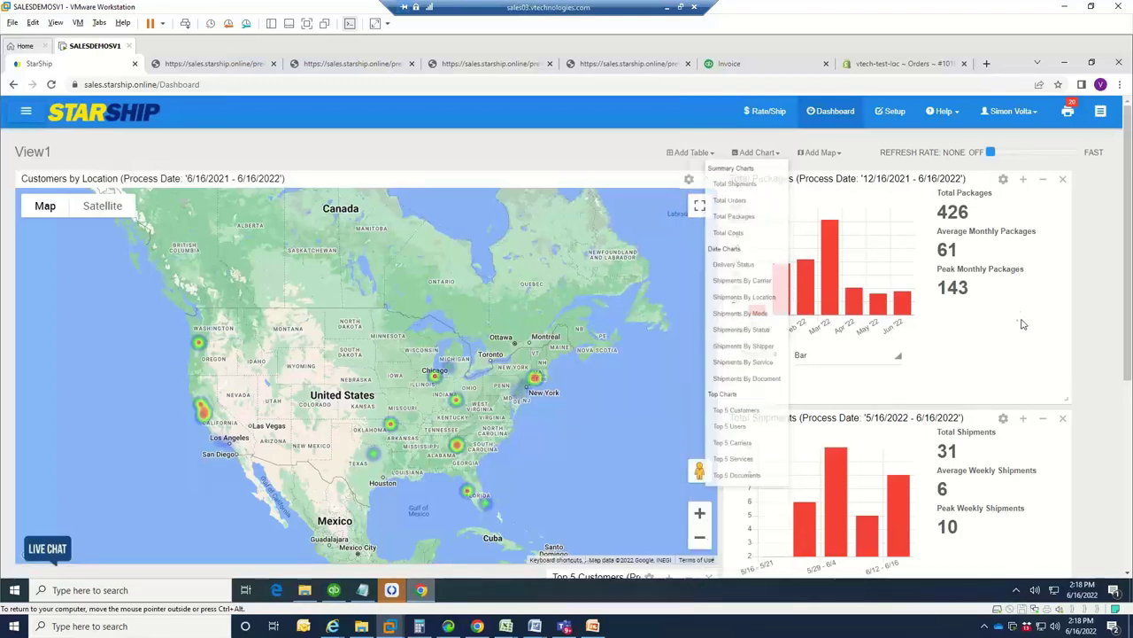
- Filter the Total Packages chart to the Past 3 Months range (3/16/2022–6/16/2022)
click(1003, 179)
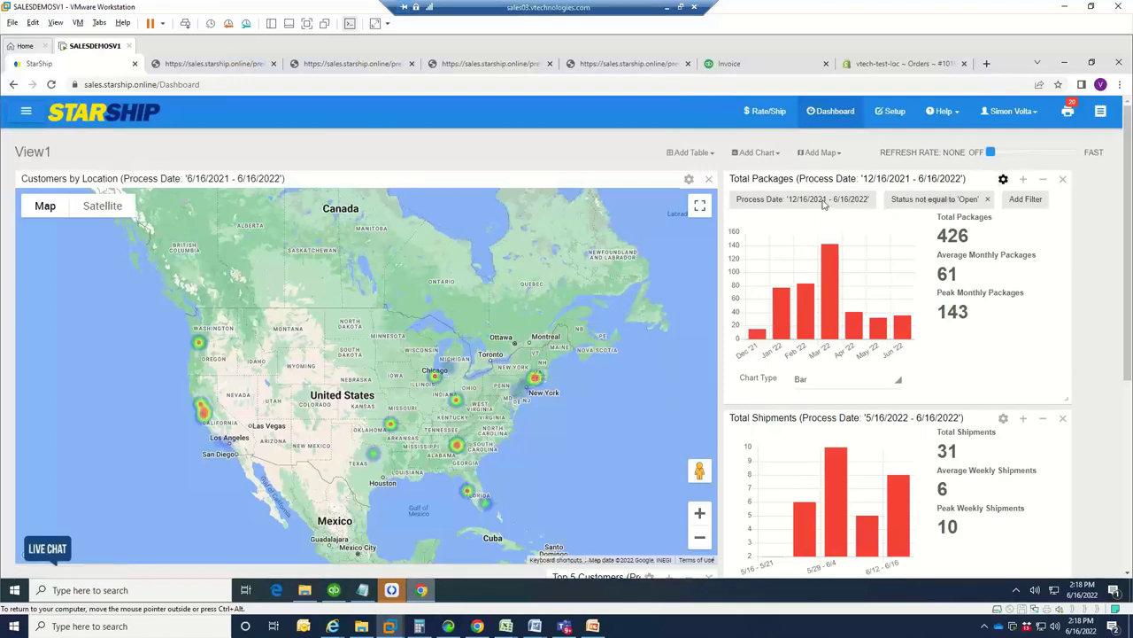
click(801, 200)
click(741, 343)
click(850, 464)
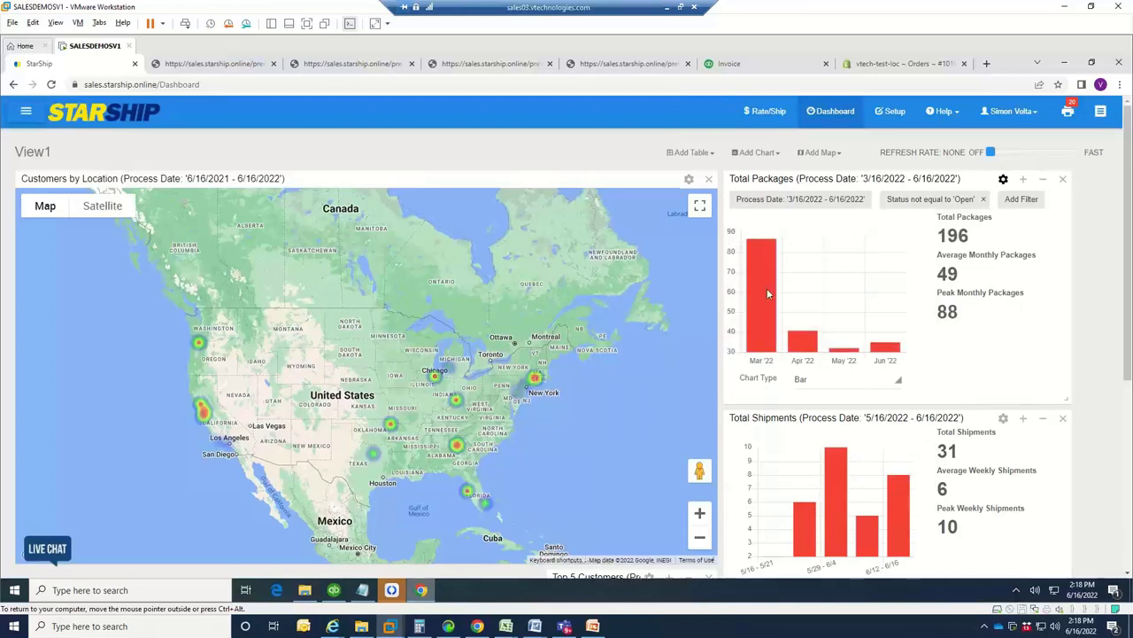
mouse_move(890, 350)
scroll(837, 296, down, 2)
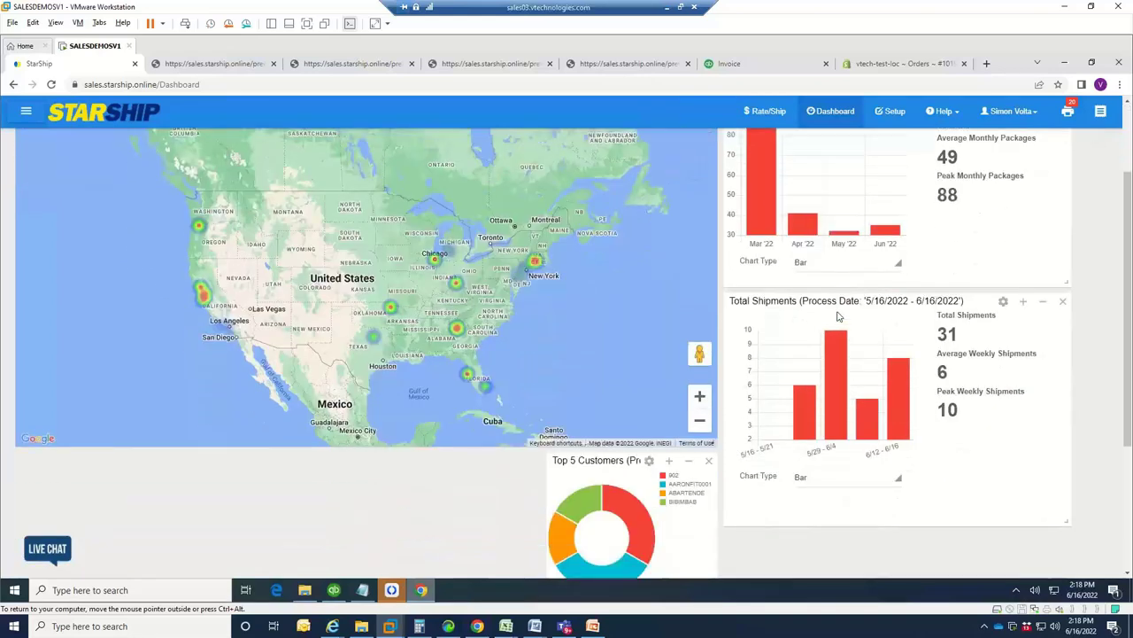
scroll(835, 295, up, 2)
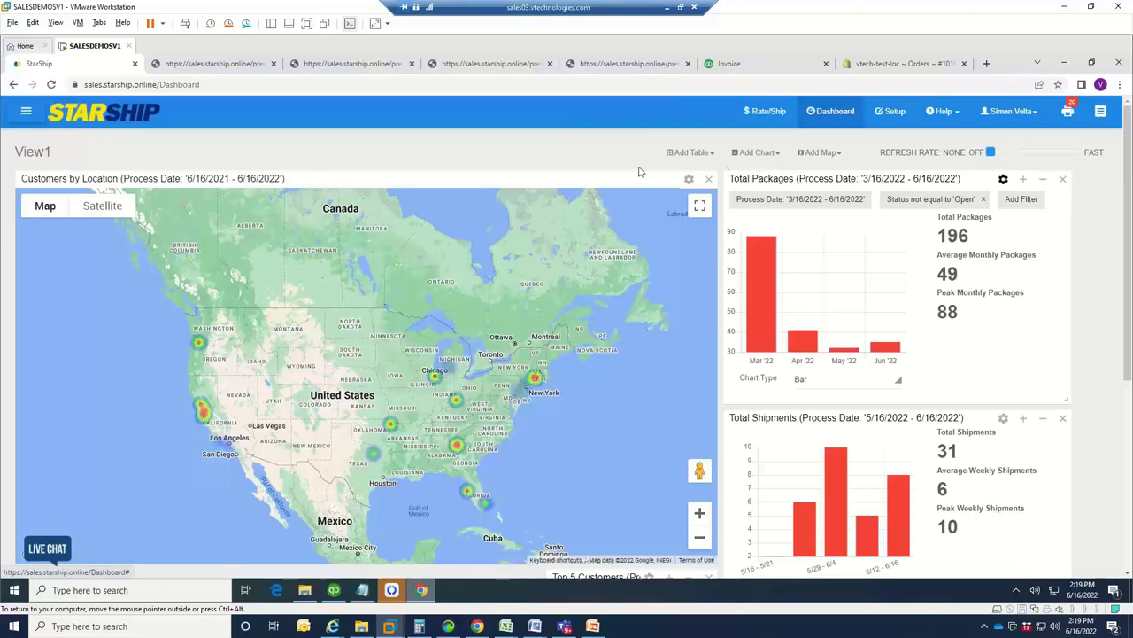
- Open Reports, scroll through the Select a Report list, then bring back the navigation sidebar
click(26, 113)
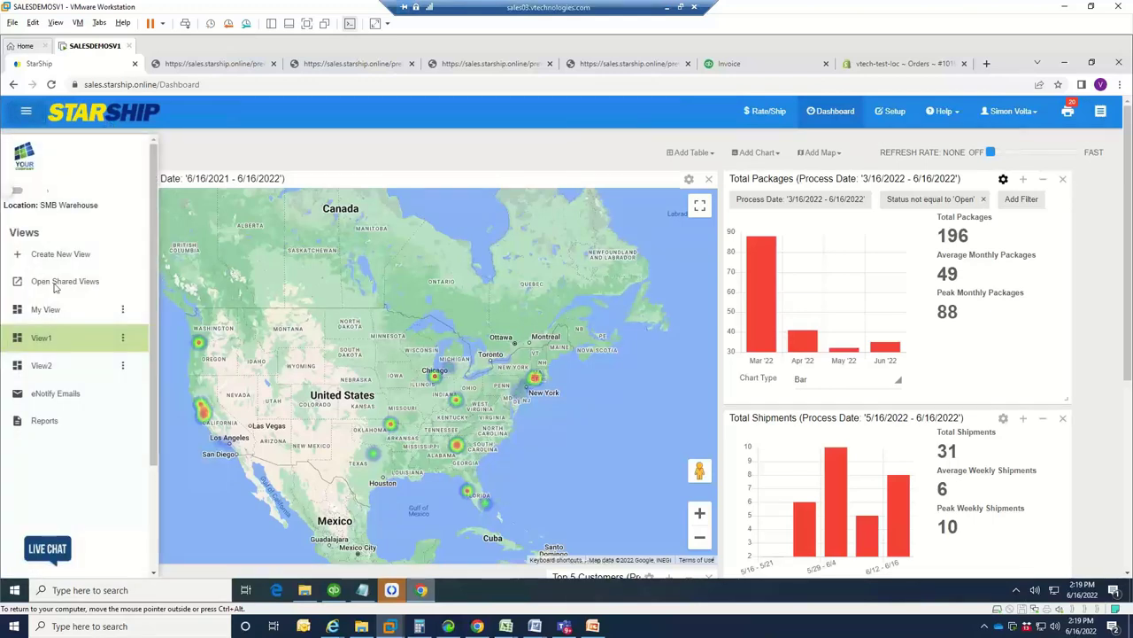
click(54, 430)
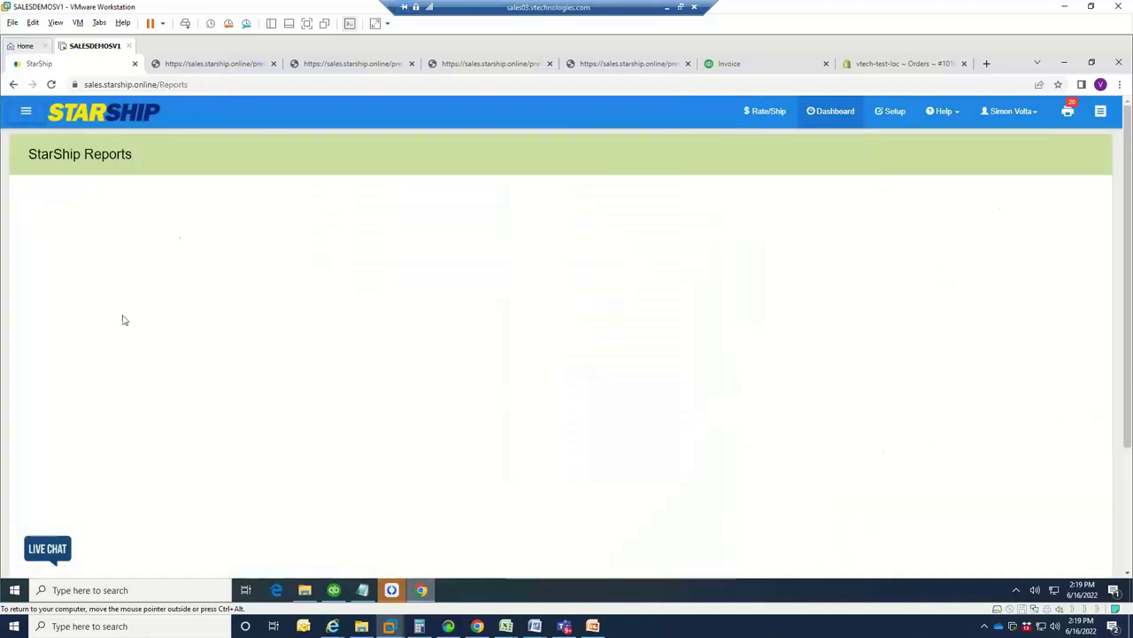
click(174, 203)
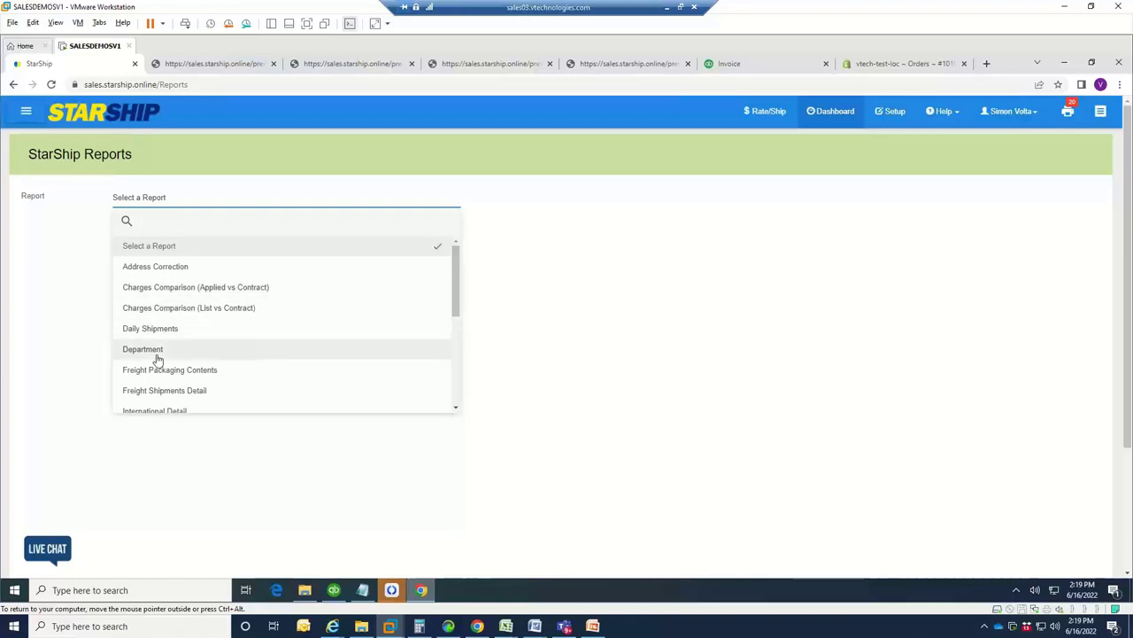
scroll(188, 331, down, 2)
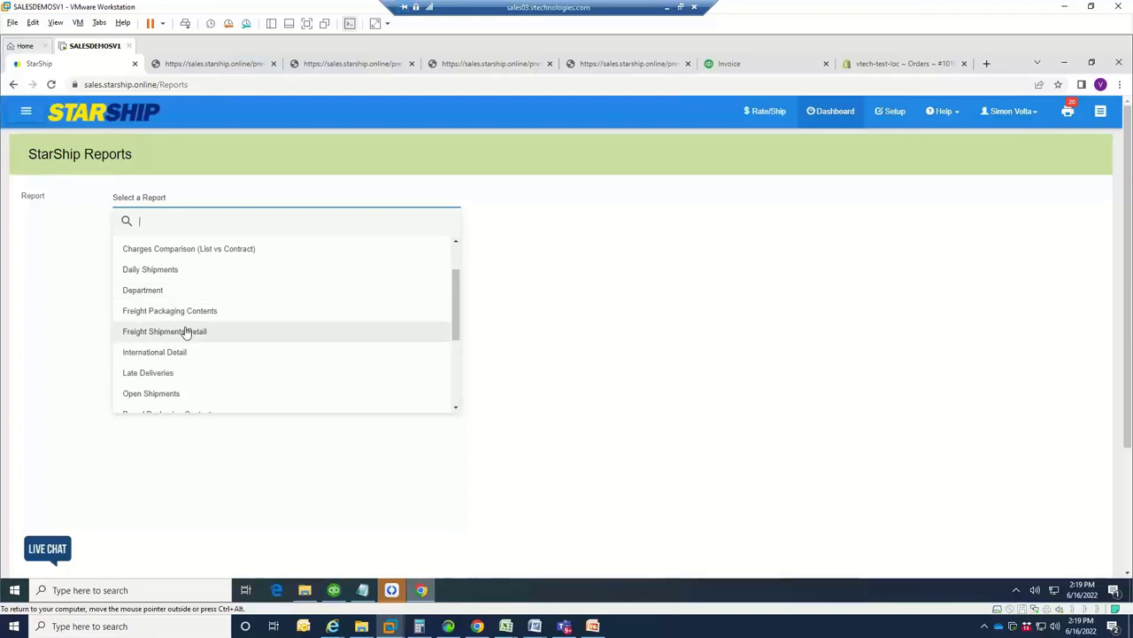
scroll(185, 331, down, 1)
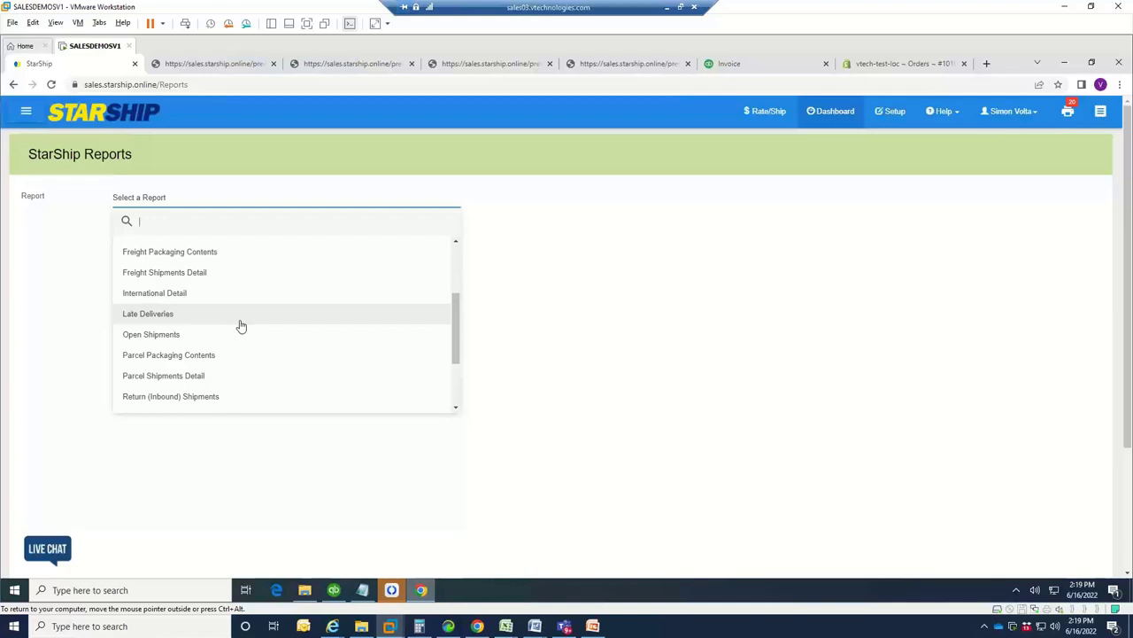
scroll(241, 326, down, 1)
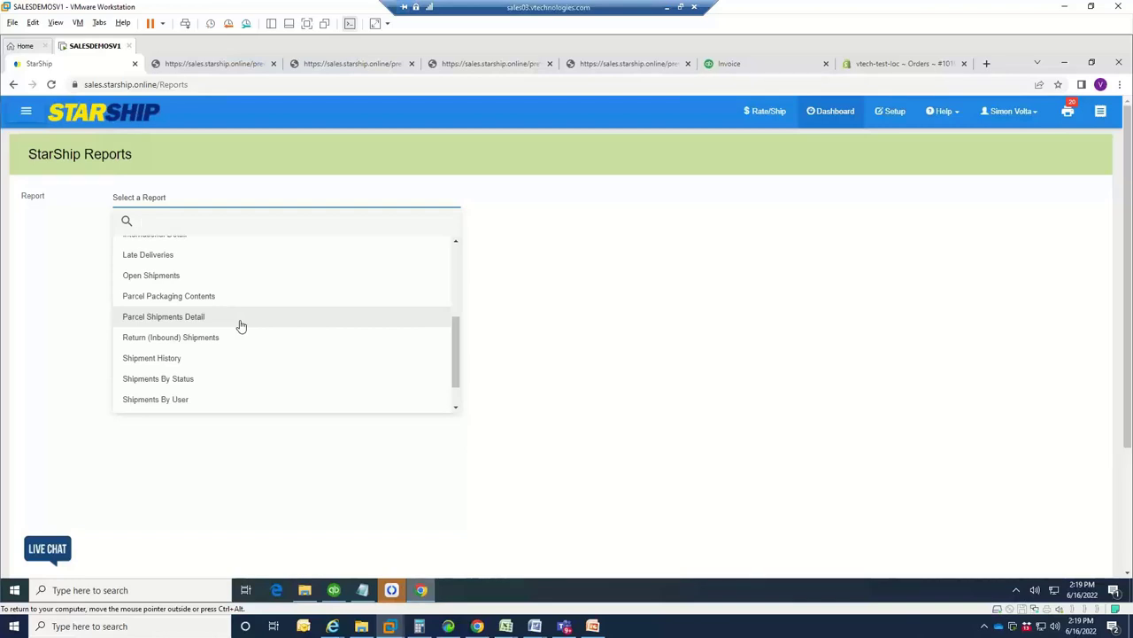
scroll(241, 326, up, 3)
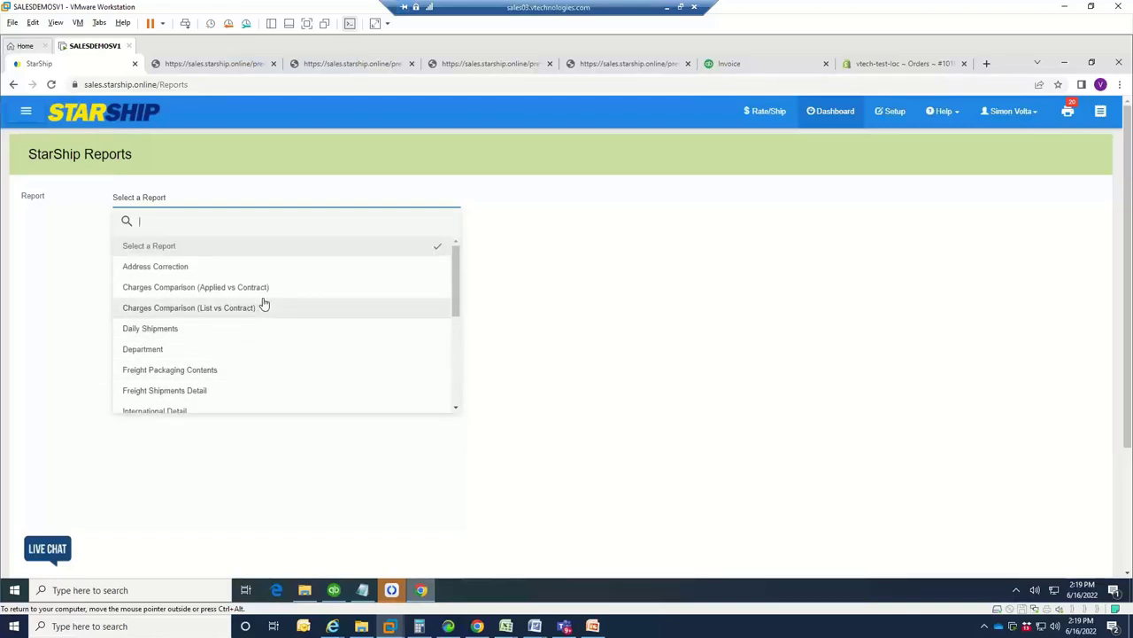
click(28, 114)
- Open the pending USA Bartending School 'On It's Way' email and scroll through its packages and items
click(55, 393)
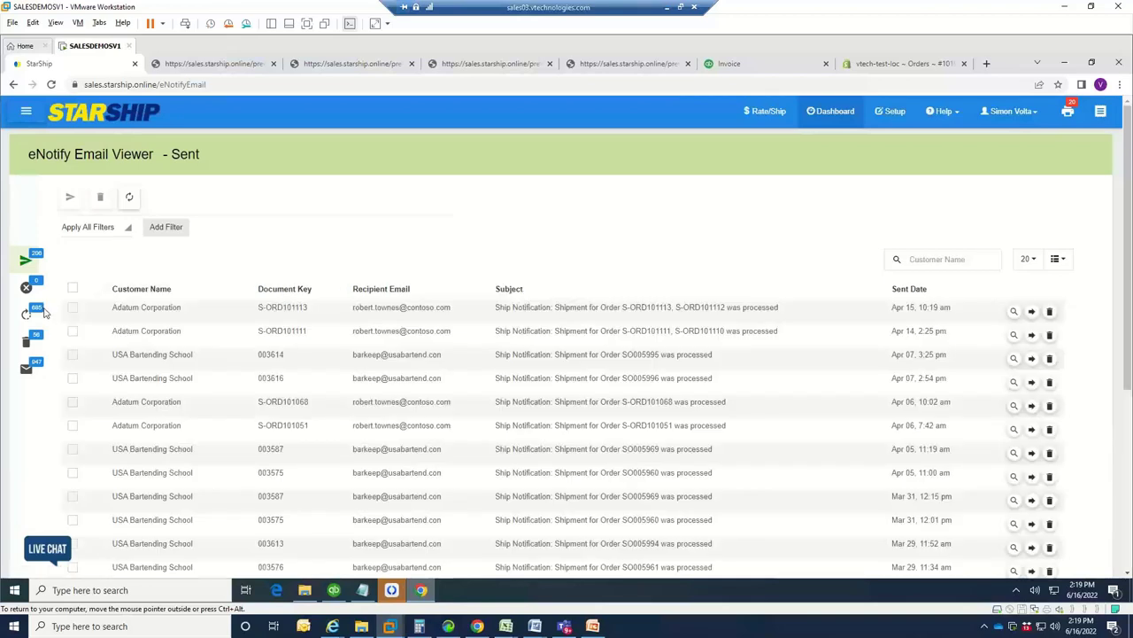
click(46, 314)
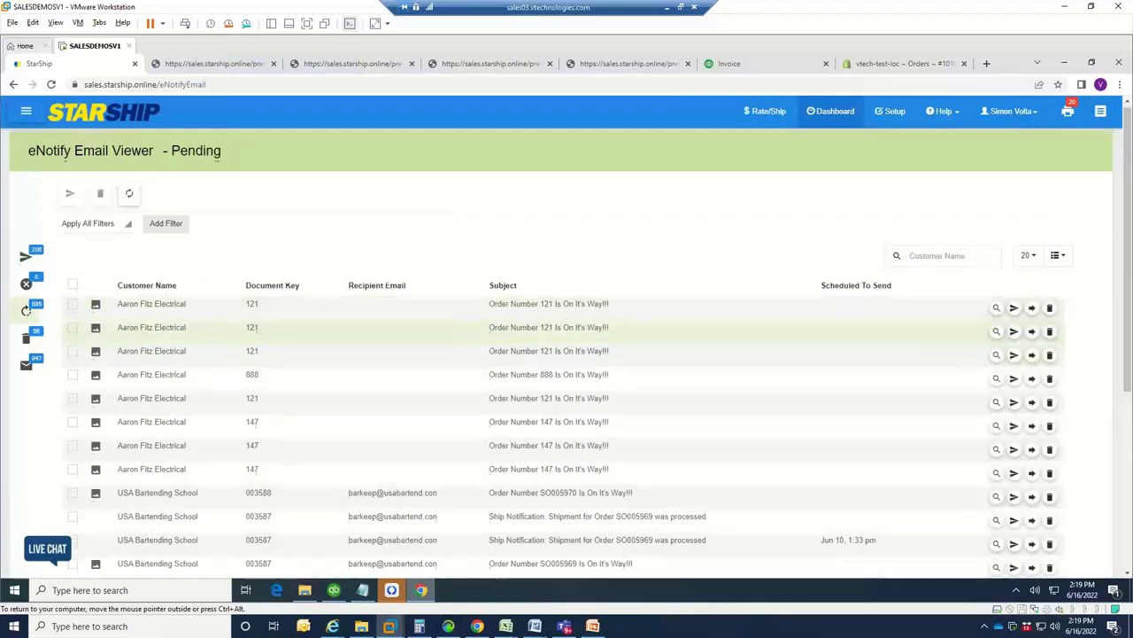
scroll(380, 398, down, 2)
click(438, 526)
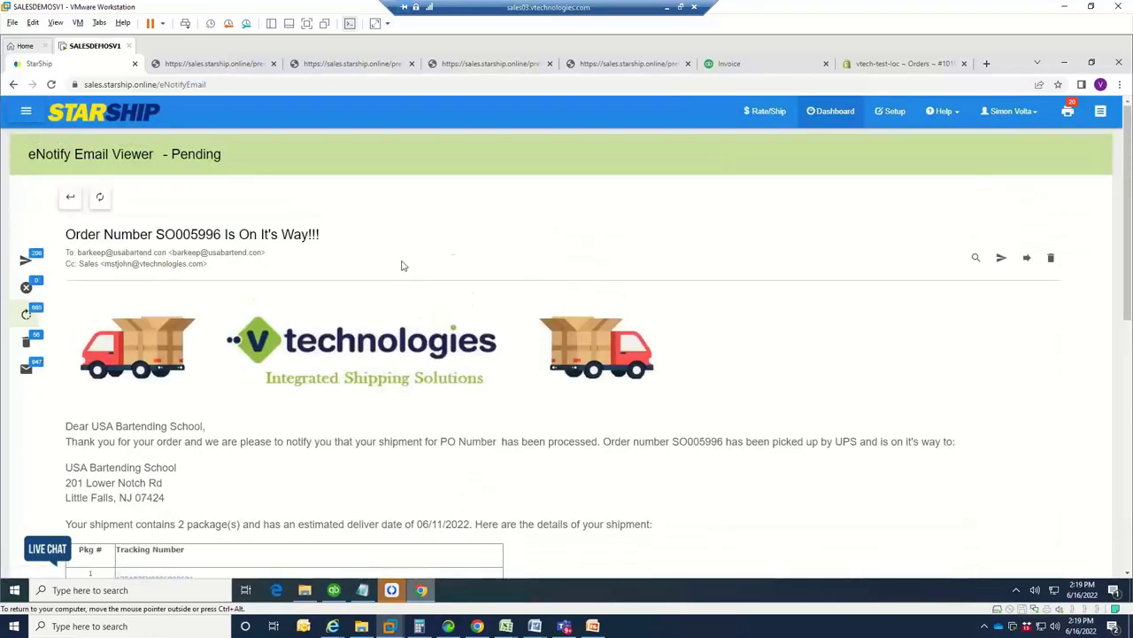
scroll(401, 265, down, 1)
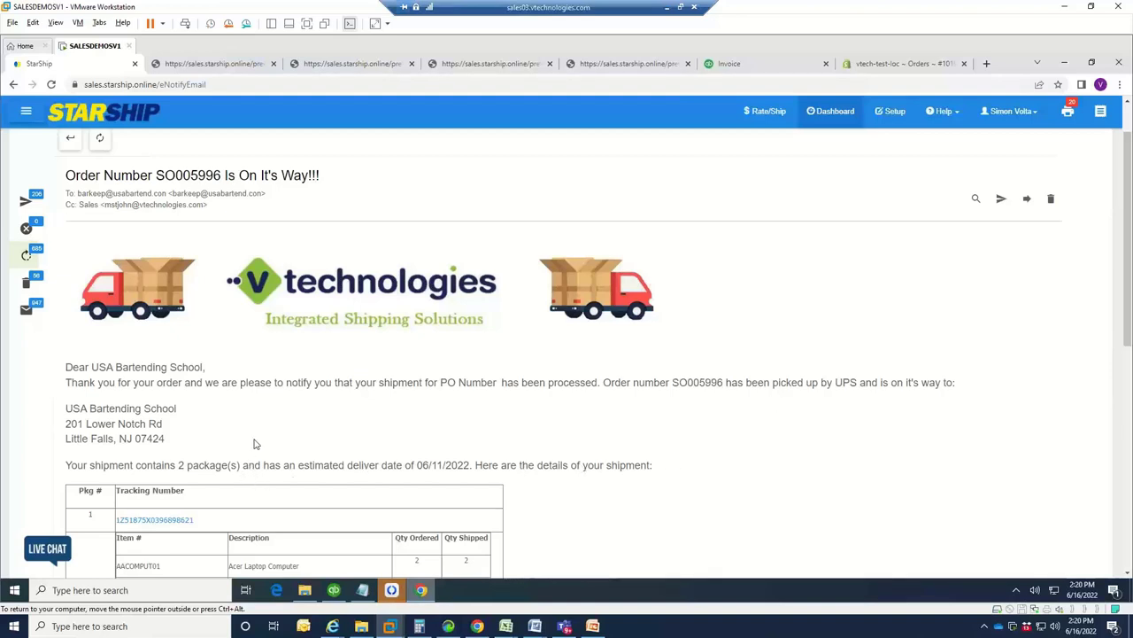
scroll(254, 444, down, 2)
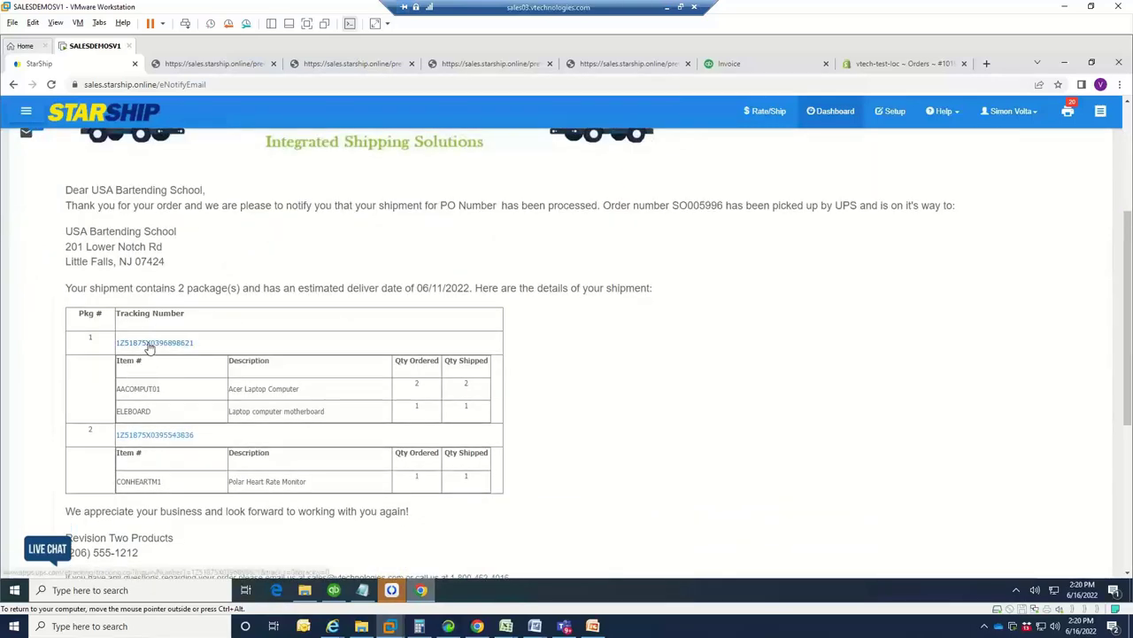
- Look up the first package's UPS tracking, which finds no details, then return to the StarShip email
click(148, 346)
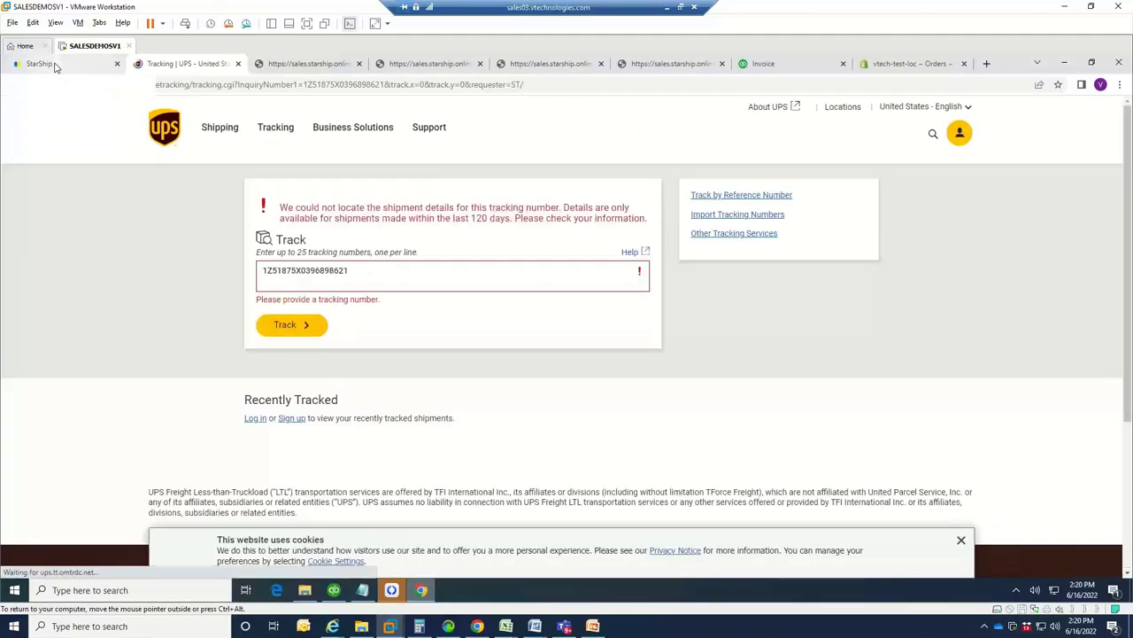
click(55, 65)
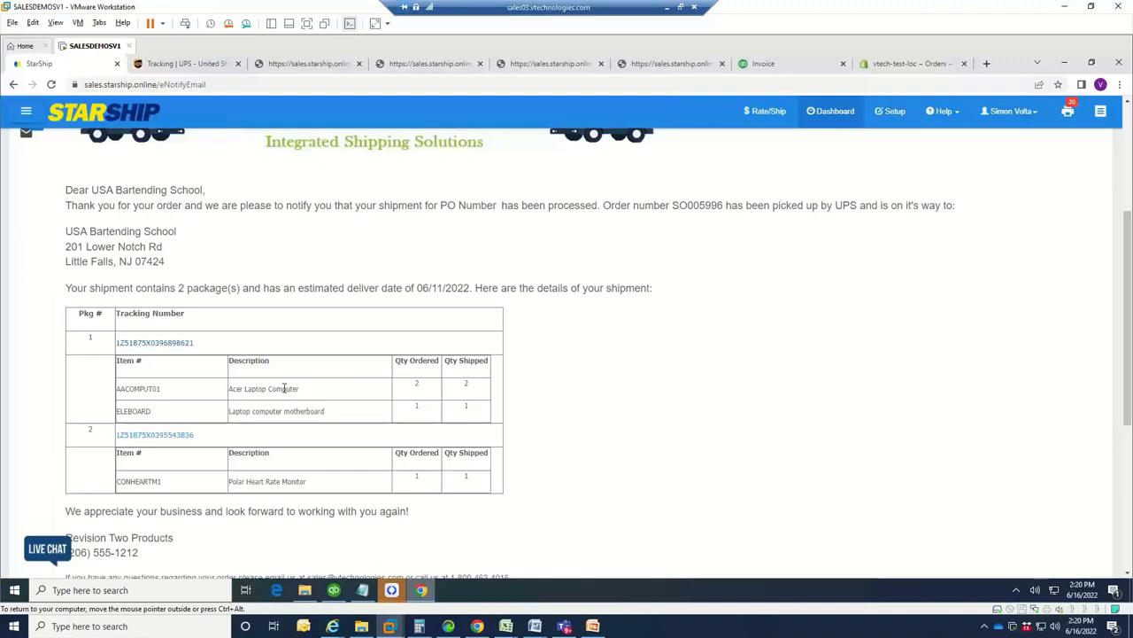
scroll(283, 389, down, 2)
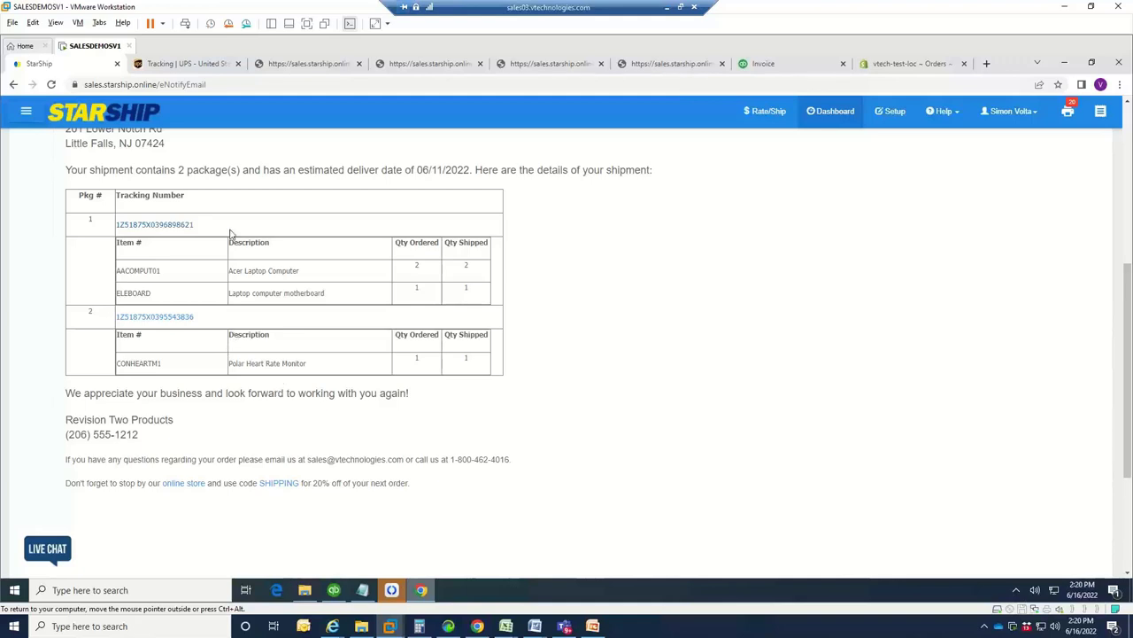
scroll(230, 233, up, 3)
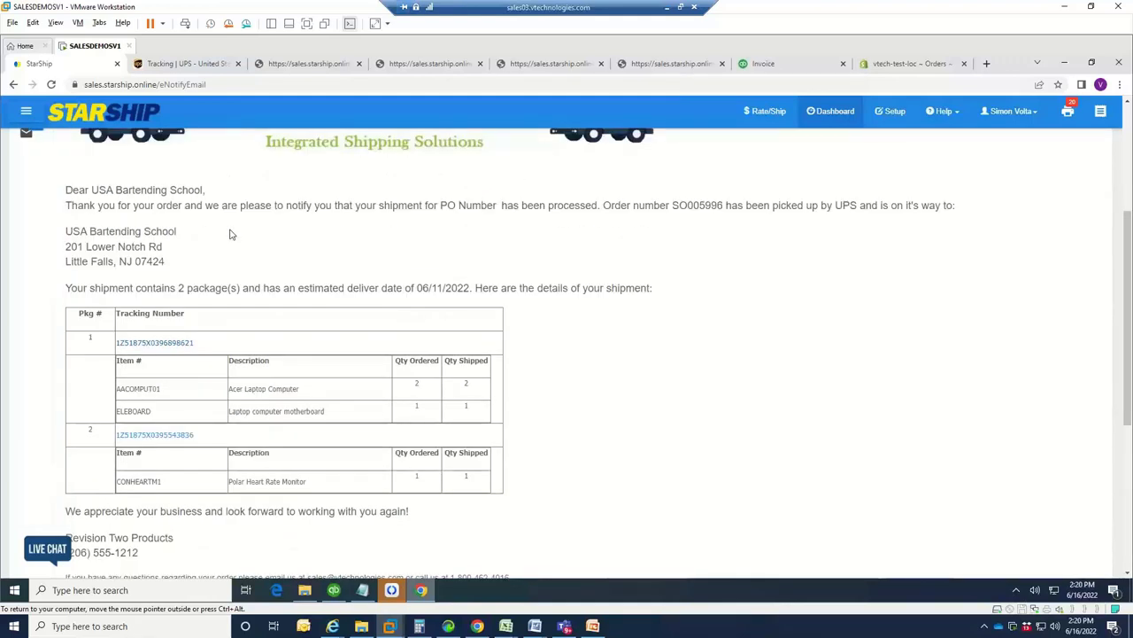